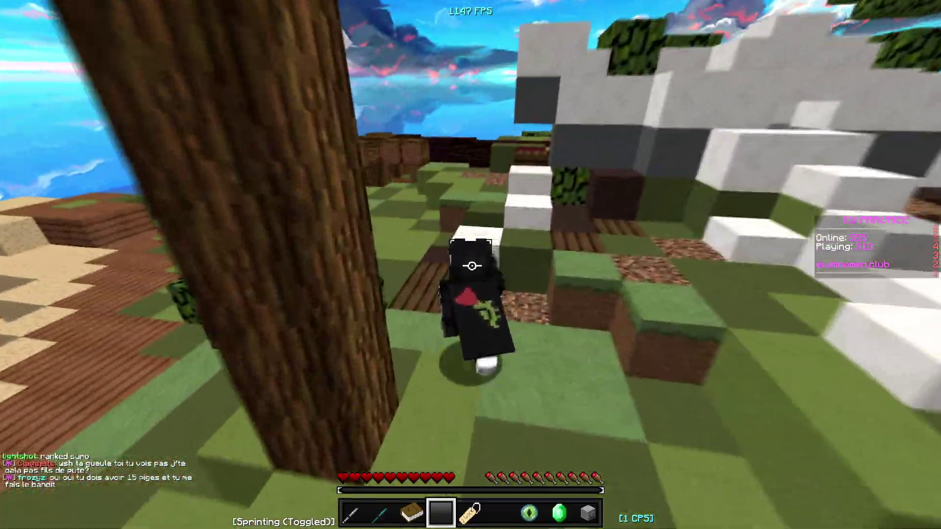
Switch to first-person view and open the Options screen, briefly checking Video Settings.
{"action": "left_click", "coordinate": [472, 266]}
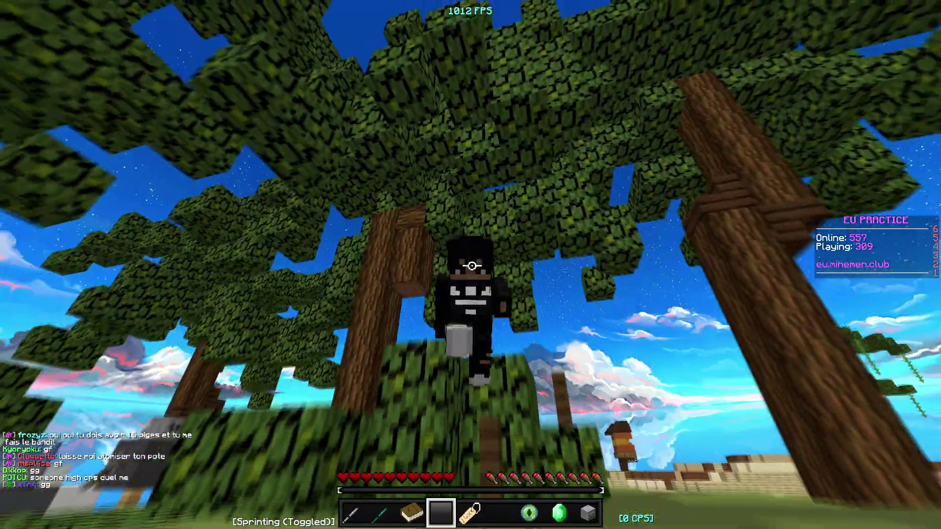
{"action": "key", "text": "F5"}
{"action": "key", "text": "F5"}
{"action": "key", "text": "Escape"}
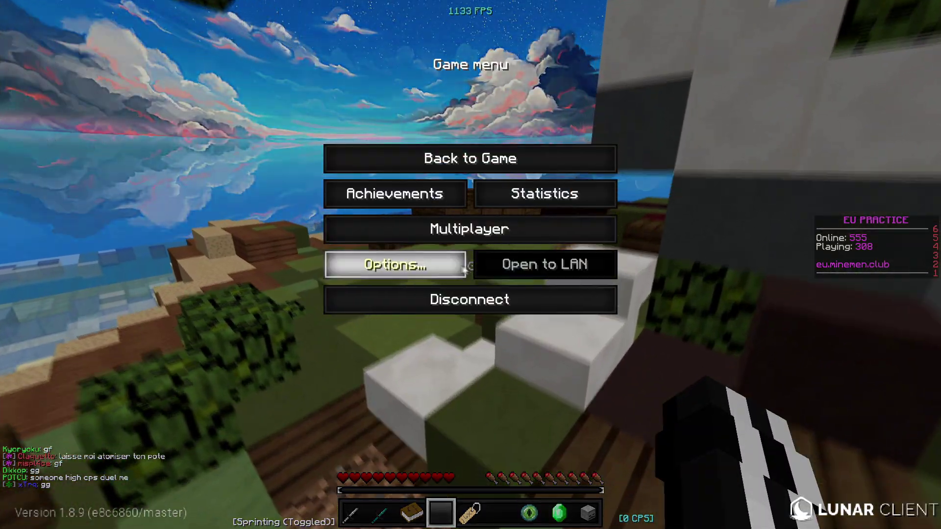
{"action": "left_click", "coordinate": [436, 265]}
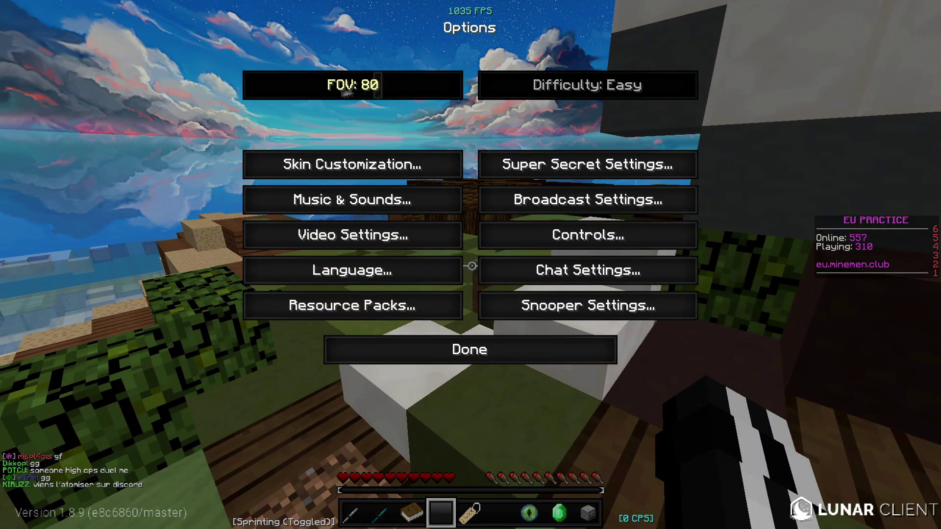
{"action": "left_click", "coordinate": [385, 233]}
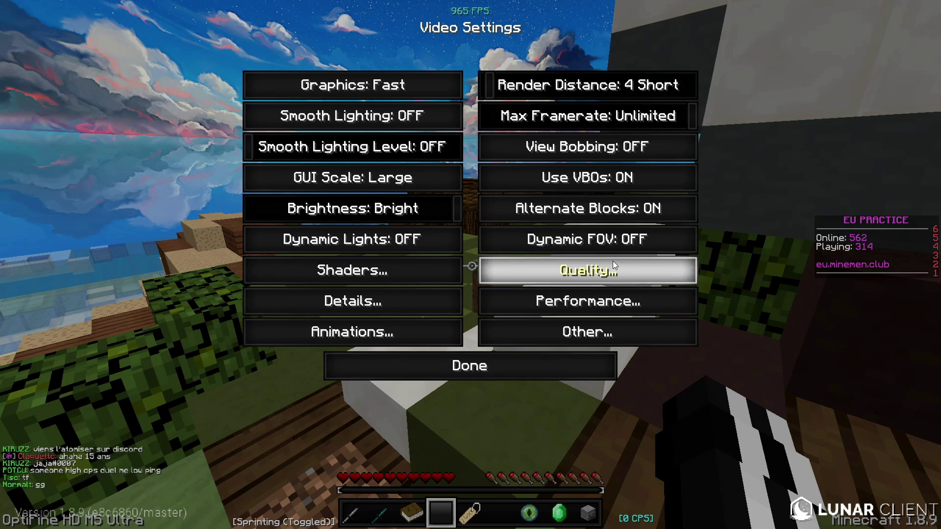
{"action": "left_click", "coordinate": [442, 362]}
Test the FOV slider from its 80 setting and turn Dynamic FOV off in Video Settings.
{"action": "mouse_move", "coordinate": [363, 85]}
{"action": "left_mouse_down"}
{"action": "mouse_move", "coordinate": [347, 85]}
{"action": "mouse_move", "coordinate": [379, 83]}
{"action": "left_mouse_up"}
{"action": "left_click", "coordinate": [353, 235]}
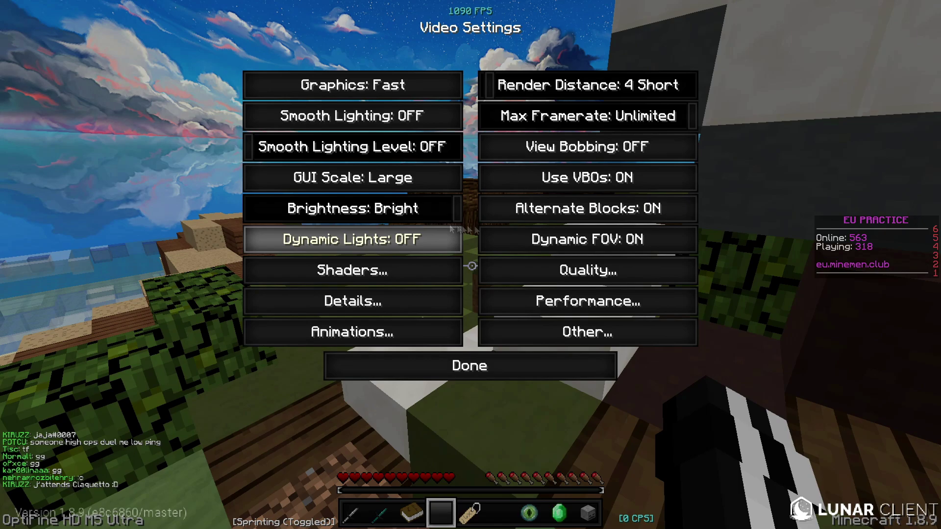
{"action": "left_click", "coordinate": [562, 244]}
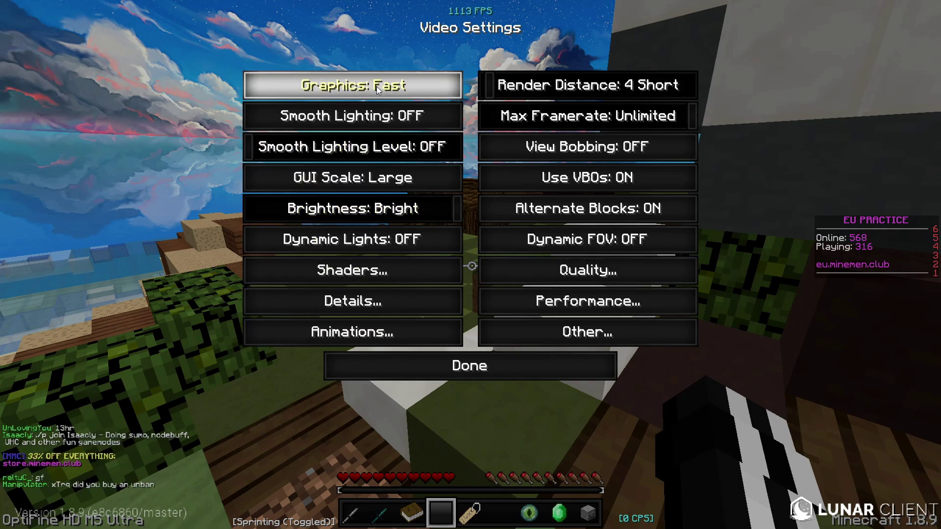
{"action": "mouse_move", "coordinate": [377, 86]}
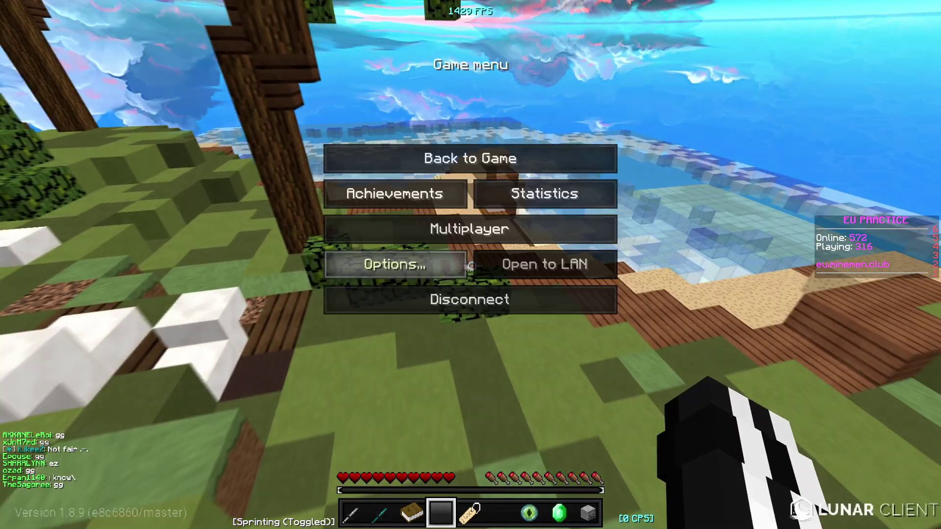
Review the Details page (Clouds, Sky, Fog OFF) and the Animations page under Video Settings.
{"action": "left_click", "coordinate": [392, 265]}
{"action": "left_click", "coordinate": [398, 241]}
{"action": "left_click", "coordinate": [433, 296]}
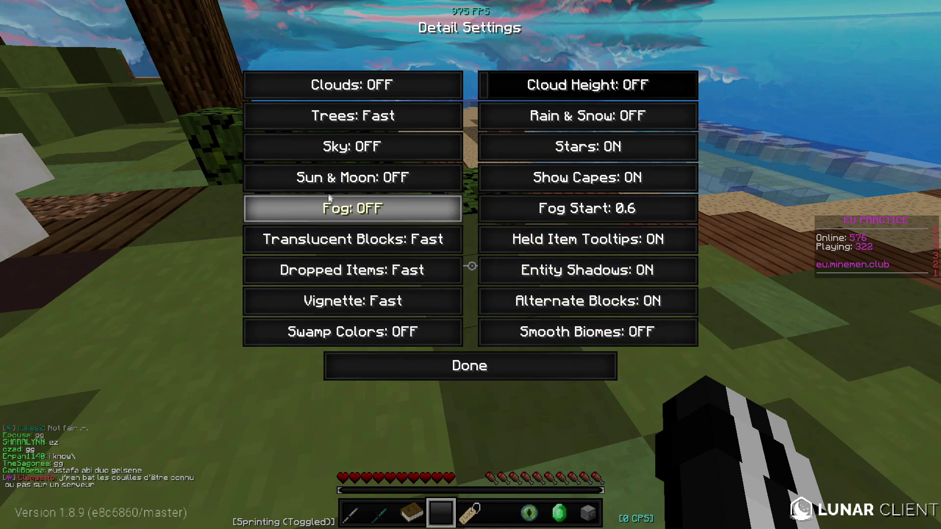
{"action": "mouse_move", "coordinate": [572, 333]}
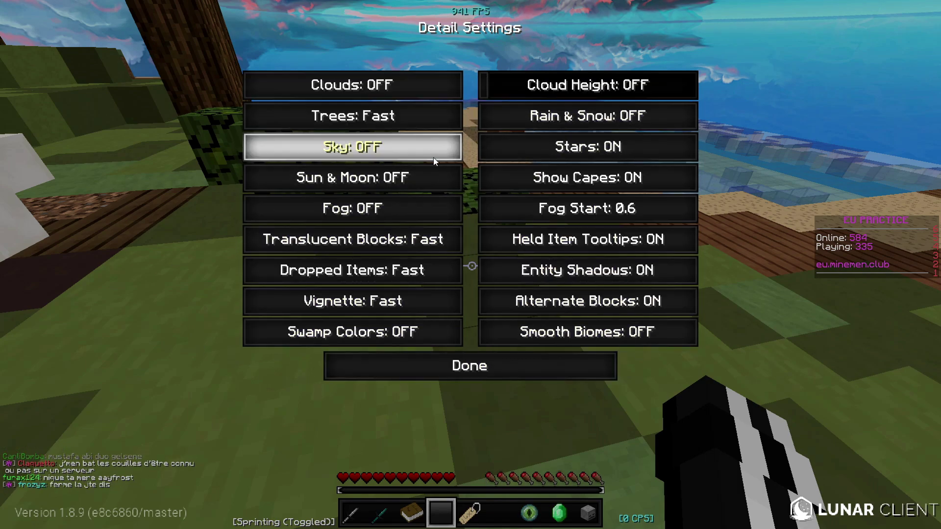
{"action": "left_click", "coordinate": [503, 363]}
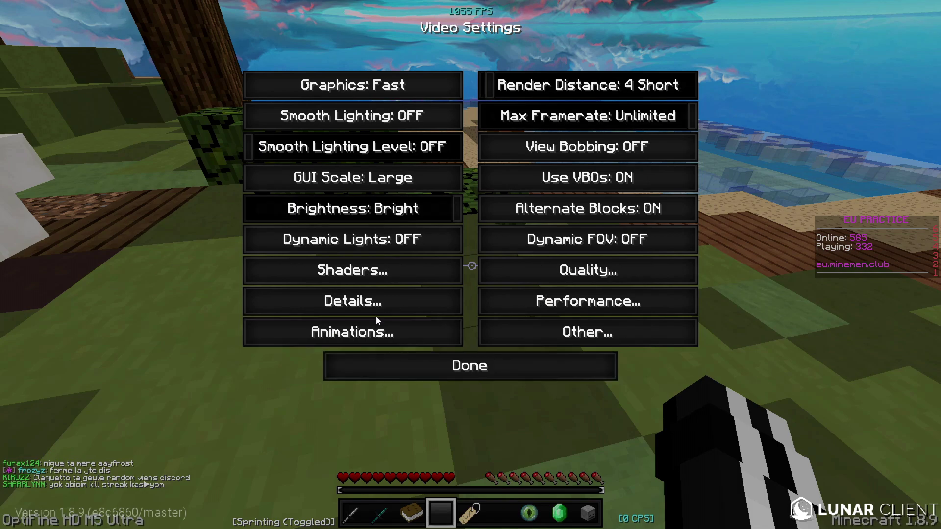
{"action": "left_click", "coordinate": [413, 336]}
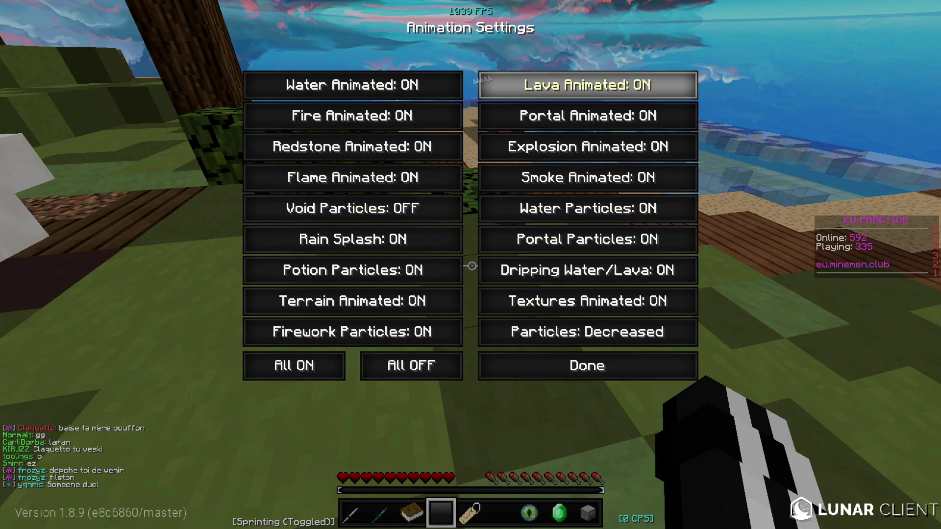
{"action": "left_click", "coordinate": [537, 368]}
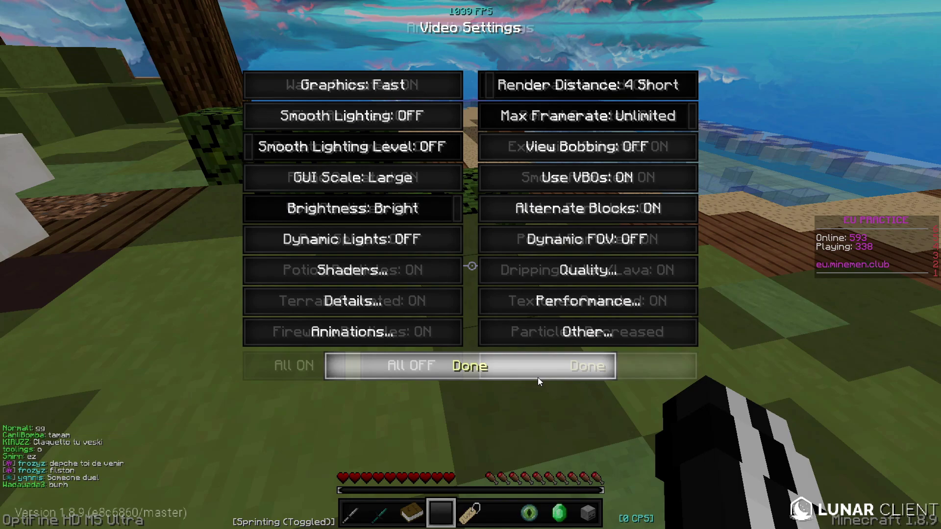
In Performance settings, toggle Smooth FPS on and then back off.
{"action": "left_click", "coordinate": [537, 309]}
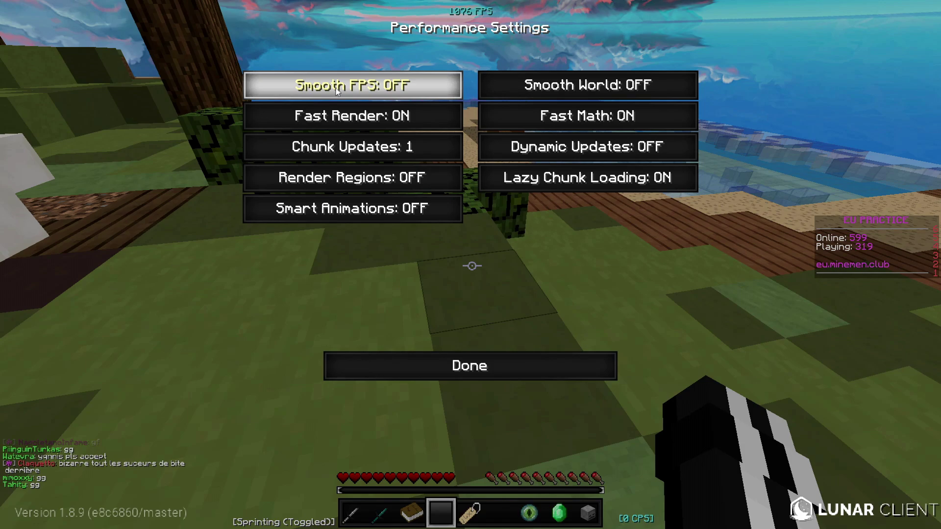
{"action": "left_click", "coordinate": [360, 87]}
{"action": "left_click", "coordinate": [550, 365]}
{"action": "left_click", "coordinate": [556, 330]}
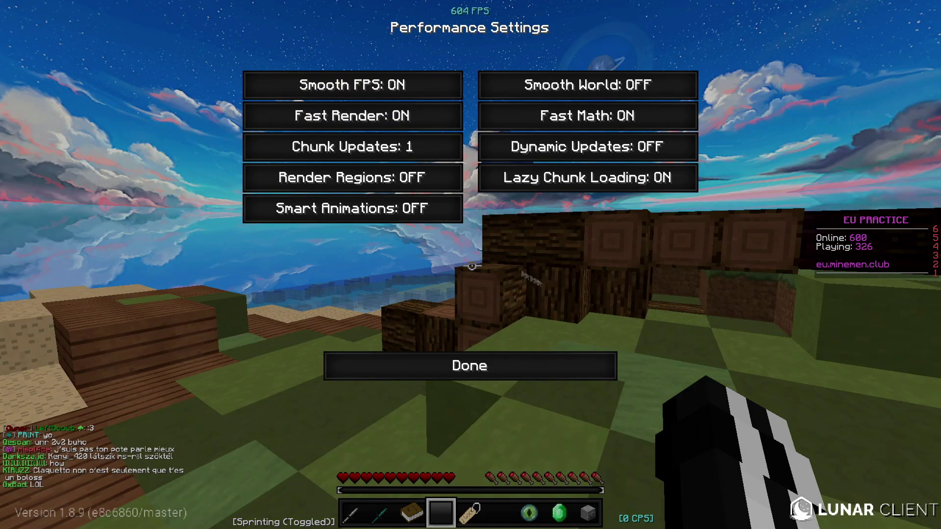
{"action": "left_click", "coordinate": [417, 85]}
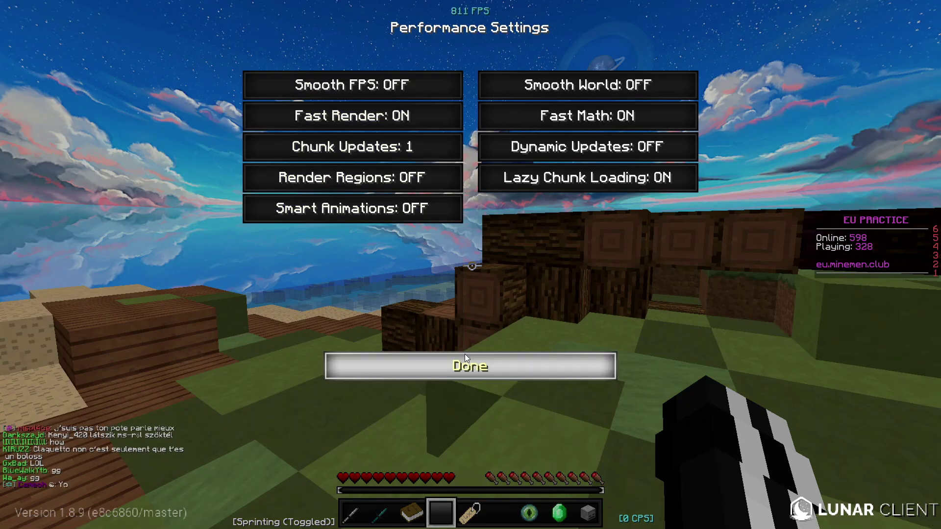
{"action": "left_click", "coordinate": [465, 356]}
Look over the Other and Quality settings, then return to the main Options screen.
{"action": "left_click", "coordinate": [588, 332]}
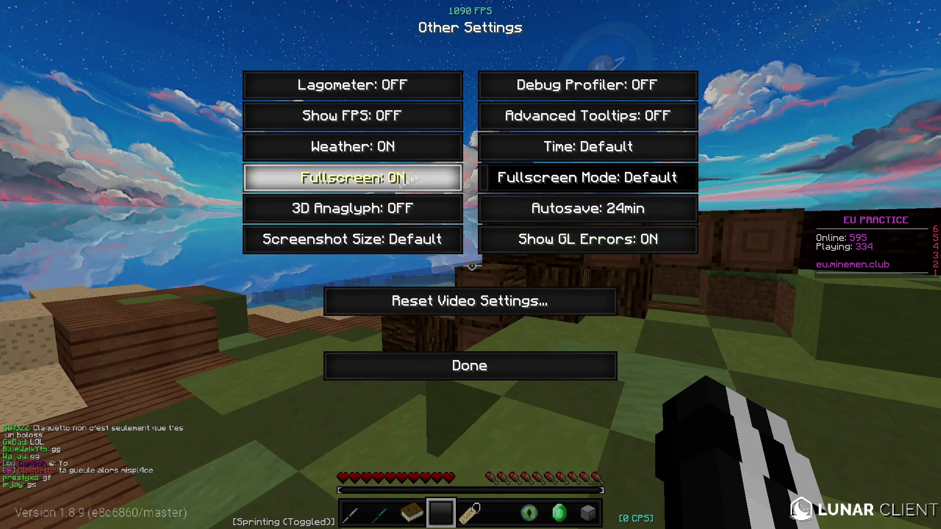
{"action": "key", "text": "Escape"}
{"action": "left_click", "coordinate": [488, 285]}
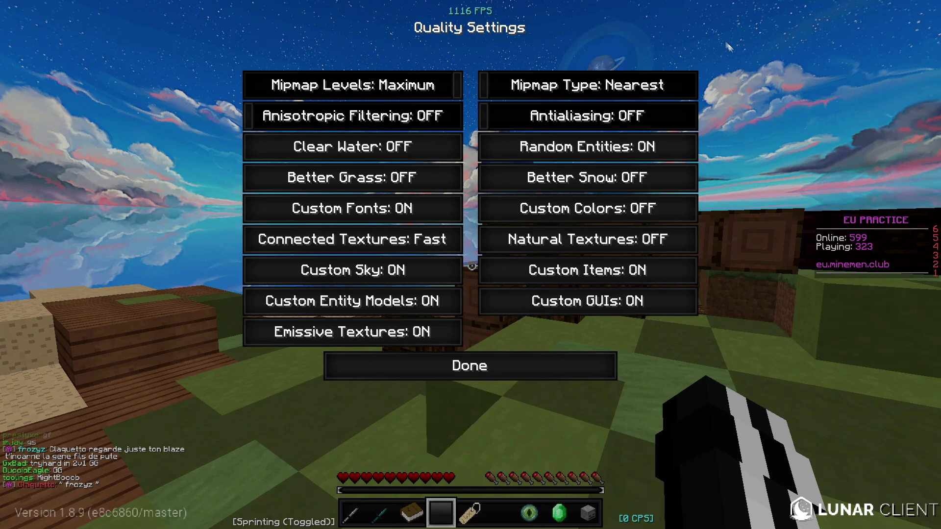
{"action": "left_click", "coordinate": [453, 366]}
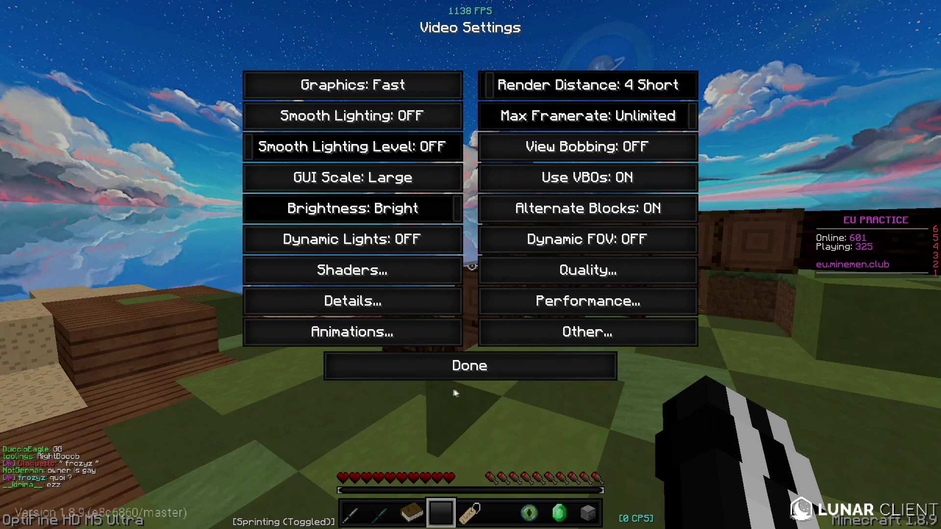
{"action": "left_click", "coordinate": [419, 371]}
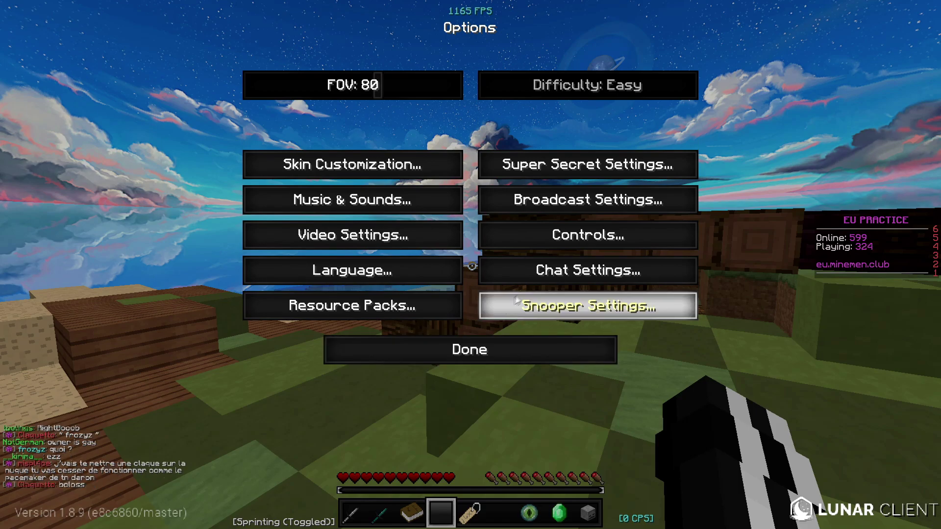
{"action": "left_click", "coordinate": [519, 238]}
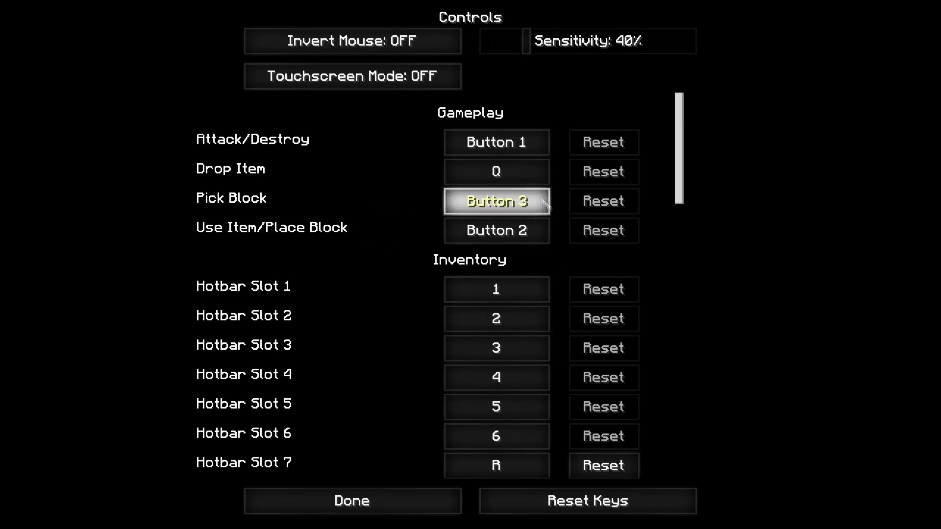
{"action": "left_click", "coordinate": [528, 43]}
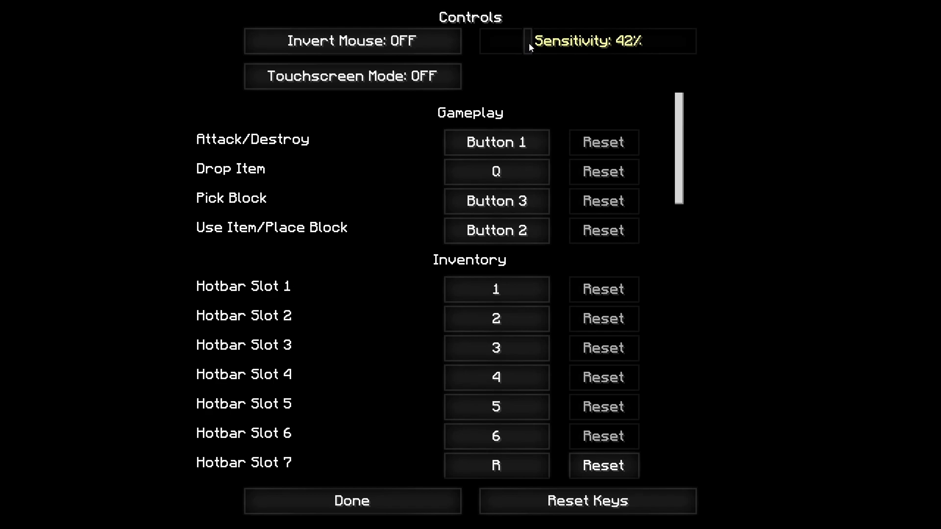
{"action": "left_click_drag", "start_coordinate": [527, 42], "coordinate": [527, 42]}
{"action": "scroll", "coordinate": [365, 339], "scroll_direction": "down", "scroll_amount": 8}
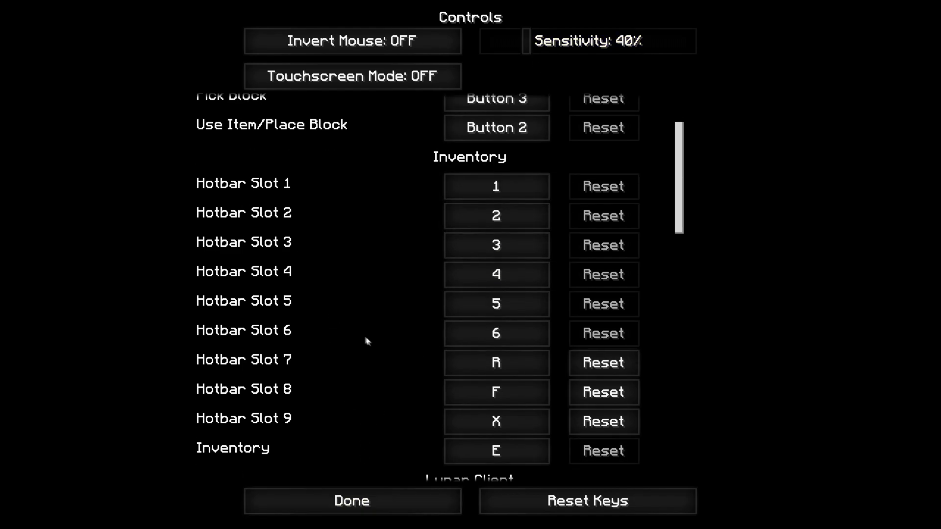
{"action": "scroll", "coordinate": [361, 333], "scroll_direction": "down", "scroll_amount": 3}
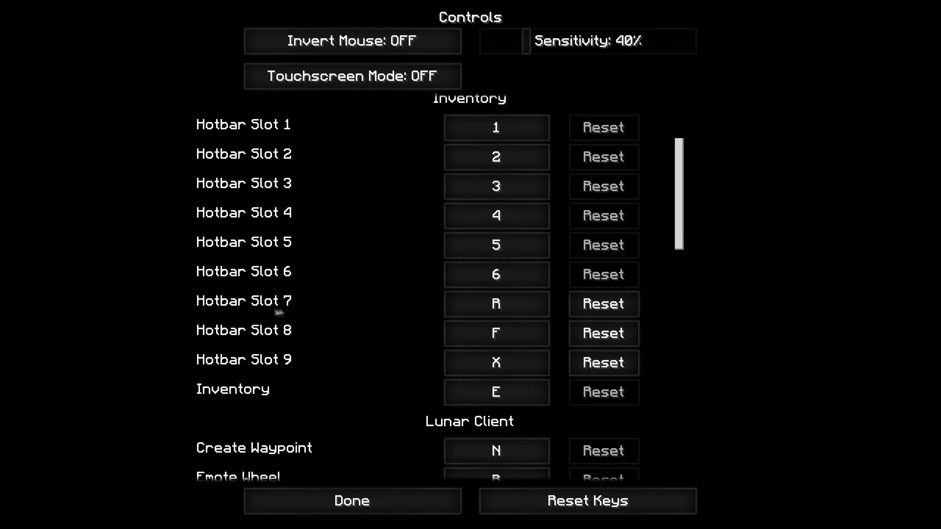
{"action": "scroll", "coordinate": [370, 382], "scroll_direction": "down", "scroll_amount": 16}
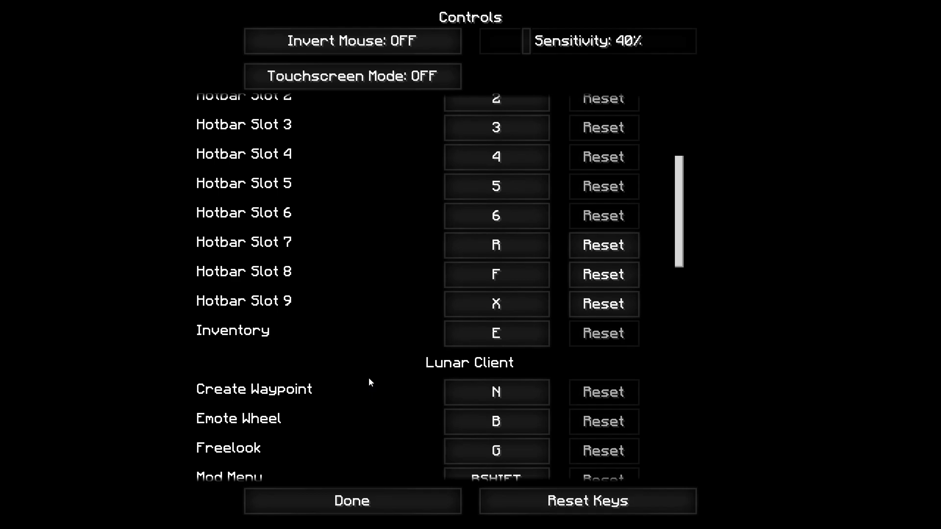
{"action": "scroll", "coordinate": [358, 383], "scroll_direction": "down", "scroll_amount": 20}
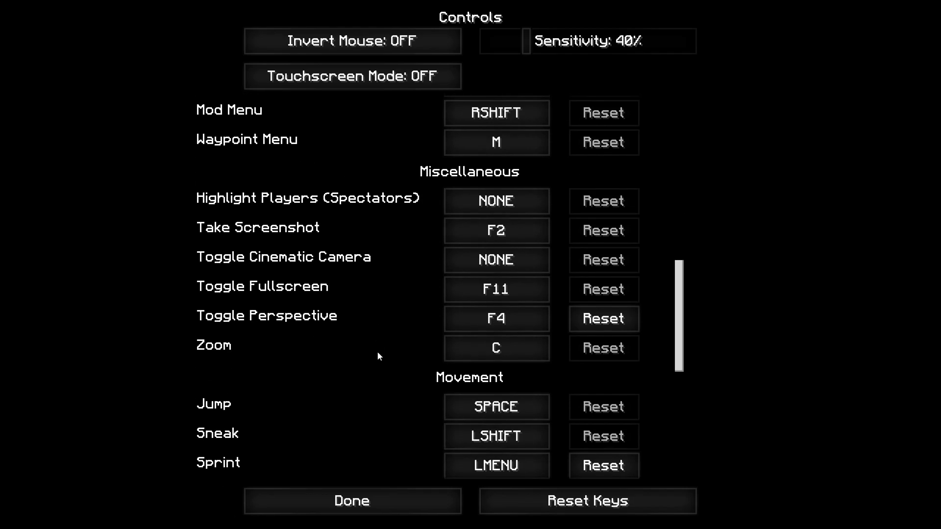
{"action": "scroll", "coordinate": [173, 342], "scroll_direction": "down", "scroll_amount": 10}
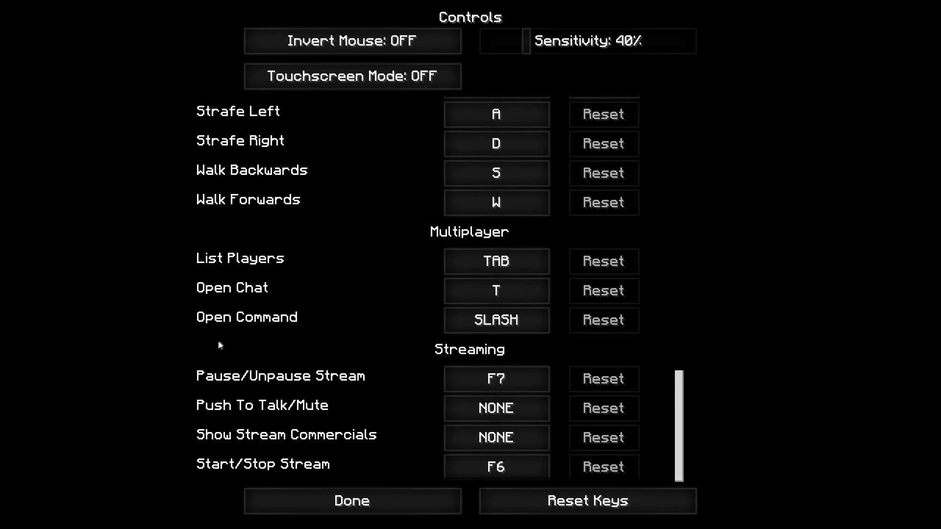
{"action": "scroll", "coordinate": [362, 400], "scroll_direction": "up", "scroll_amount": 5}
{"action": "left_click_drag", "start_coordinate": [683, 393], "coordinate": [693, 287]}
{"action": "left_click", "coordinate": [397, 508]}
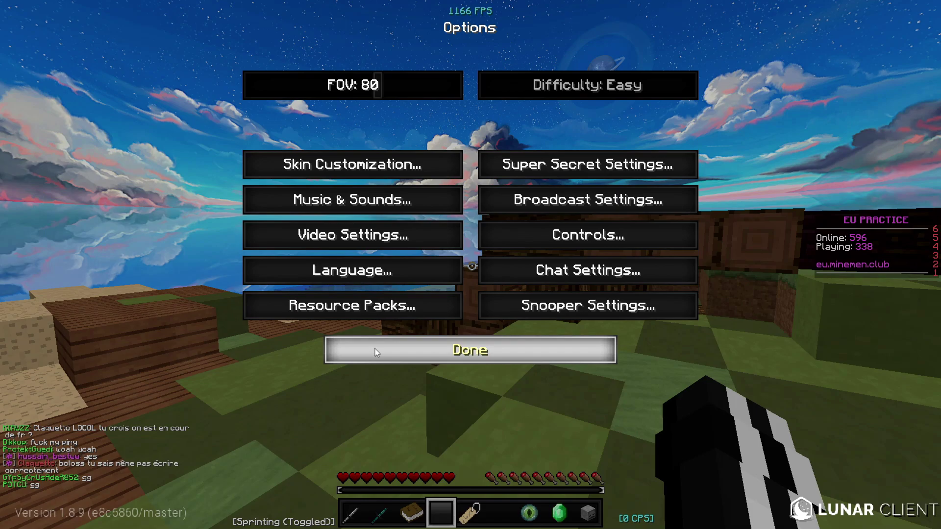
Resume the game and briefly view Lunar Client's mod settings.
{"action": "left_click", "coordinate": [396, 361]}
{"action": "key", "text": "Escape"}
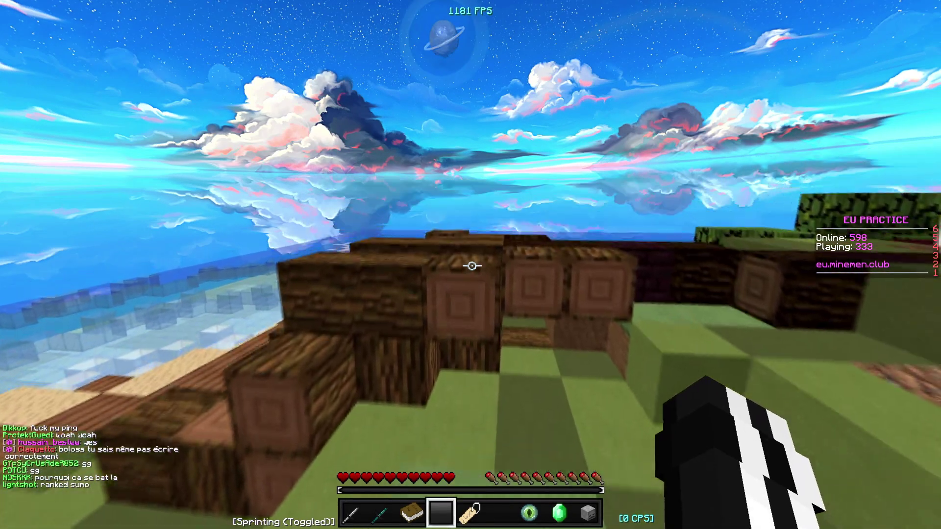
{"action": "key", "text": "Shift_R"}
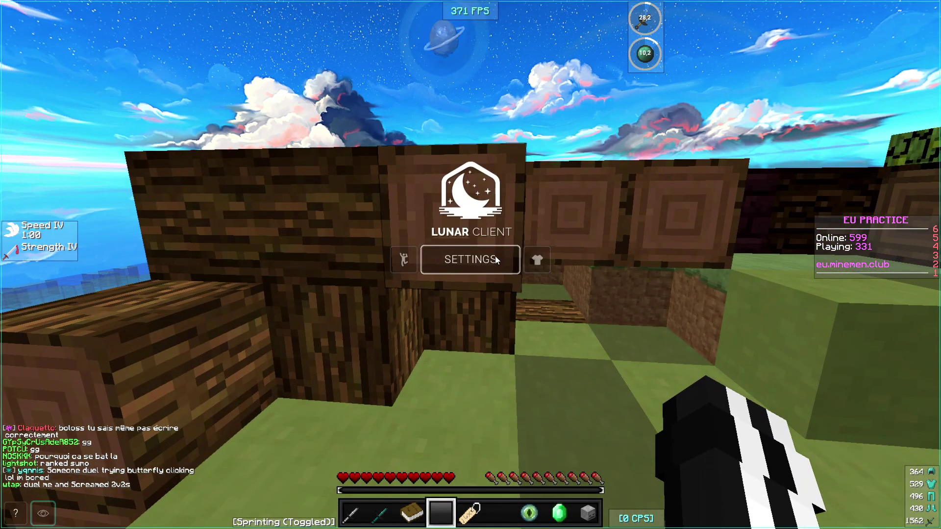
{"action": "left_click", "coordinate": [494, 259]}
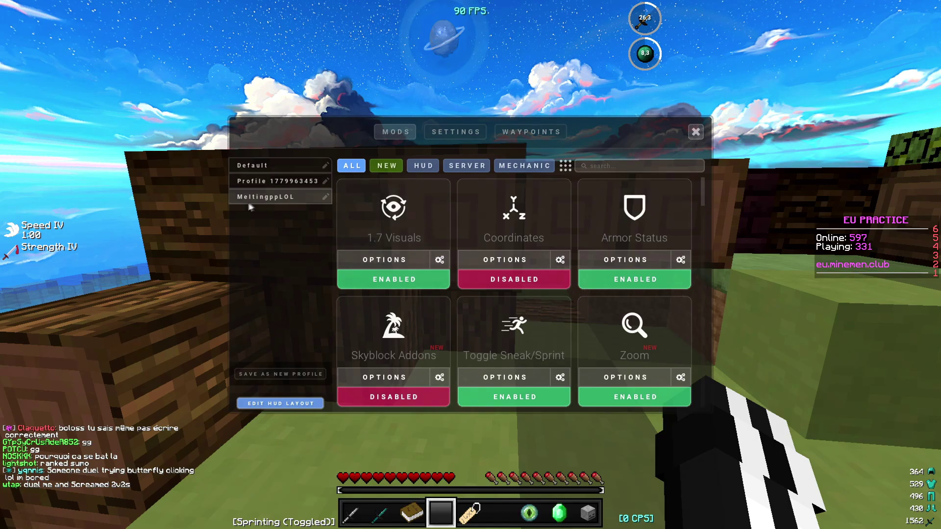
{"action": "key", "text": "Escape"}
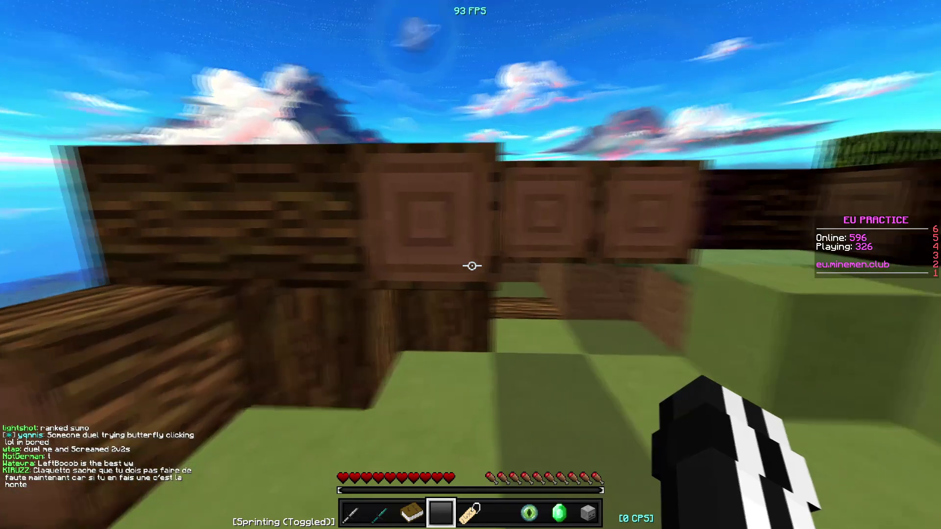
Run through the tree leaves and across the map onto the white building.
{"action": "key", "text": "w"}
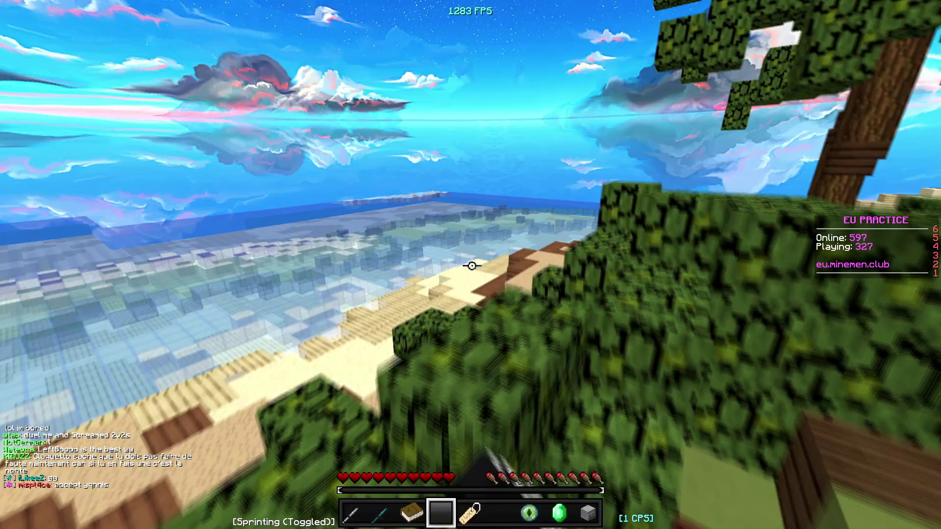
{"action": "key", "text": "w"}
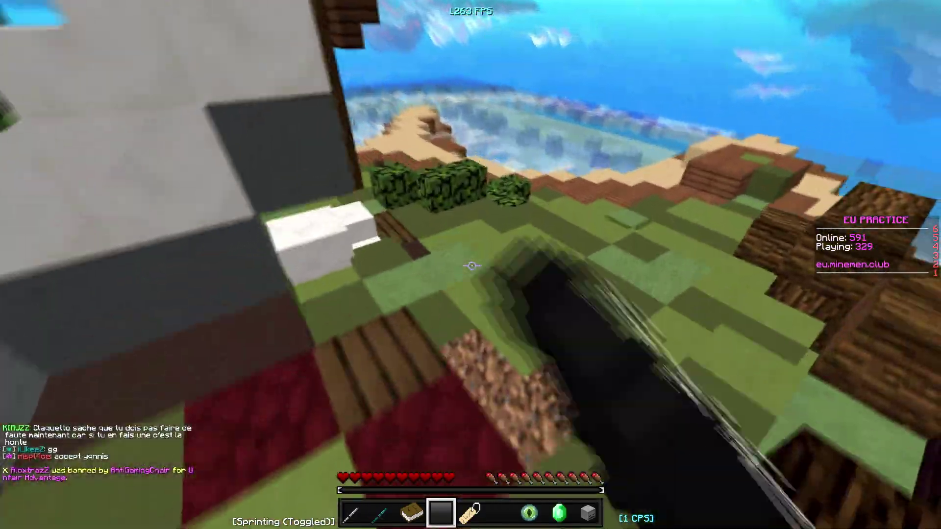
{"action": "key", "text": "w"}
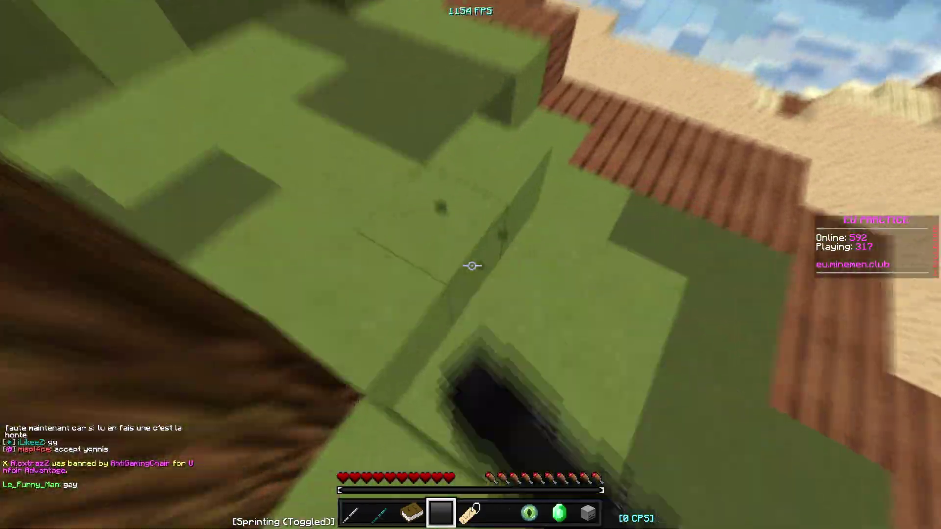
{"action": "key", "text": "w"}
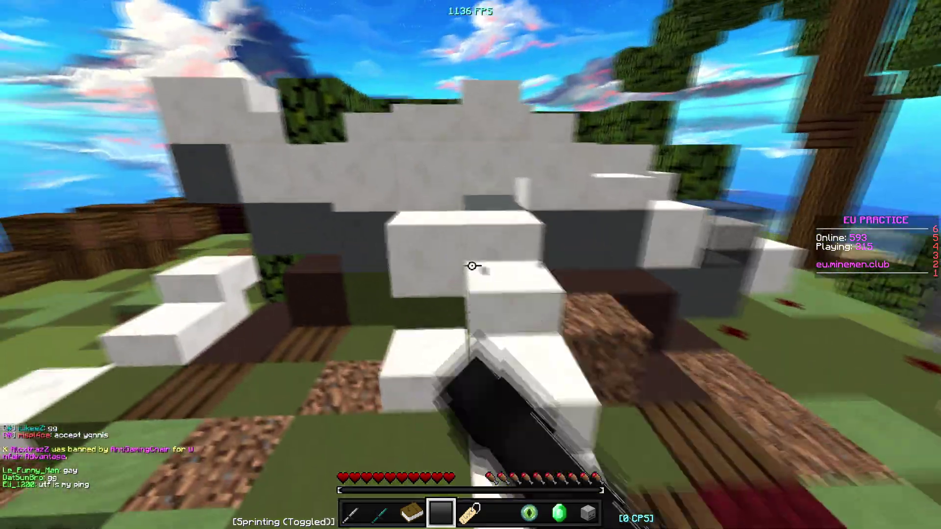
{"action": "key", "text": "w"}
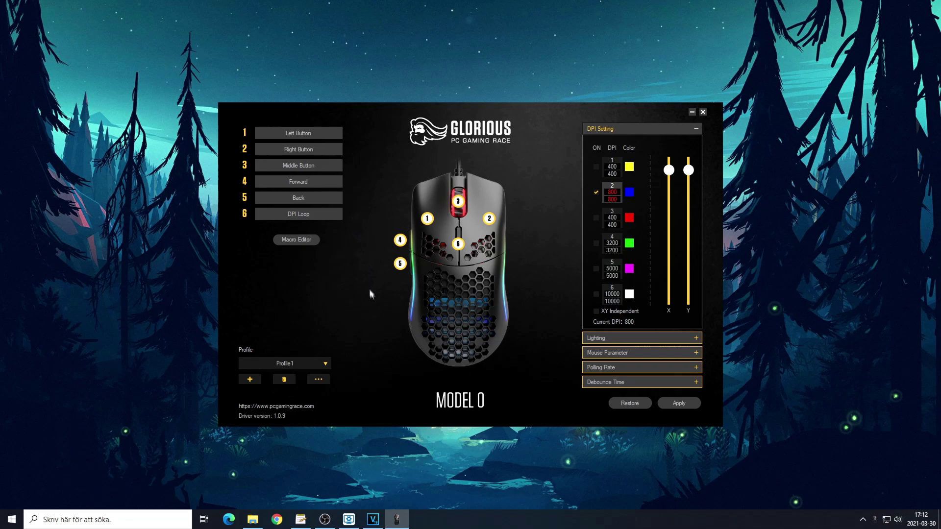
Set the USB polling rate to 1000Hz and the debounce time to 4 ms.
{"action": "left_click", "coordinate": [685, 370]}
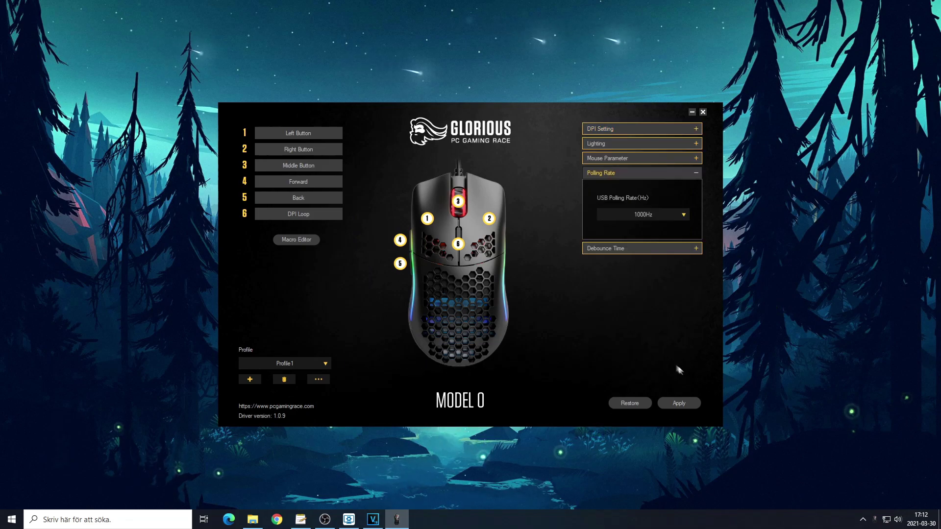
{"action": "left_click", "coordinate": [675, 215]}
{"action": "left_click", "coordinate": [642, 258]}
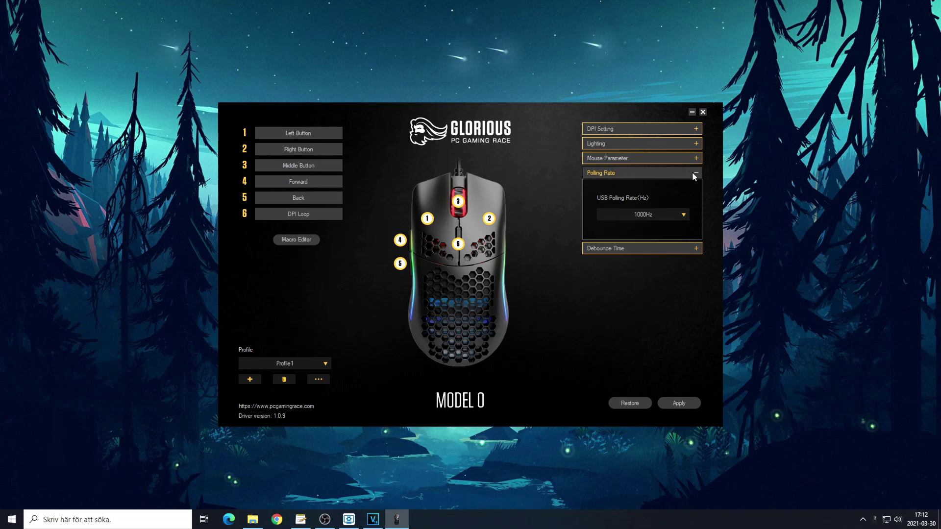
{"action": "left_click", "coordinate": [695, 248]}
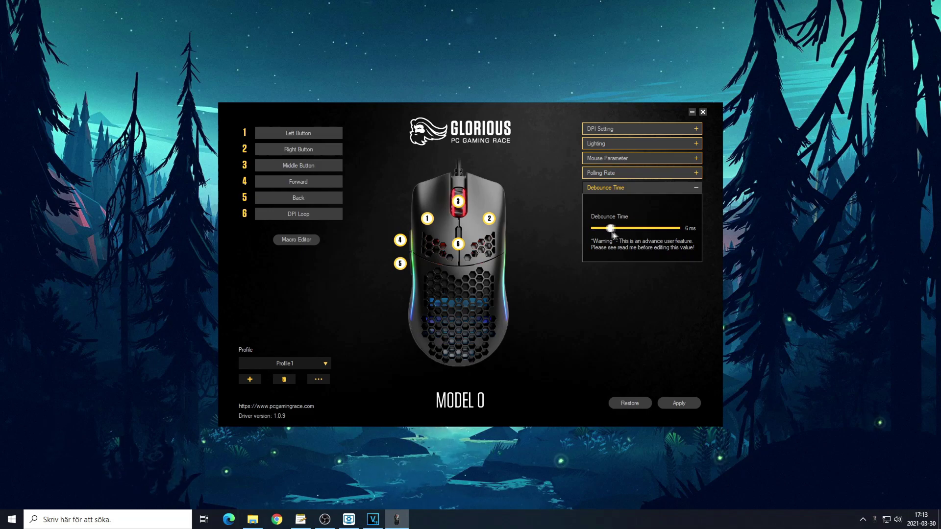
{"action": "left_click_drag", "start_coordinate": [652, 228], "coordinate": [571, 233]}
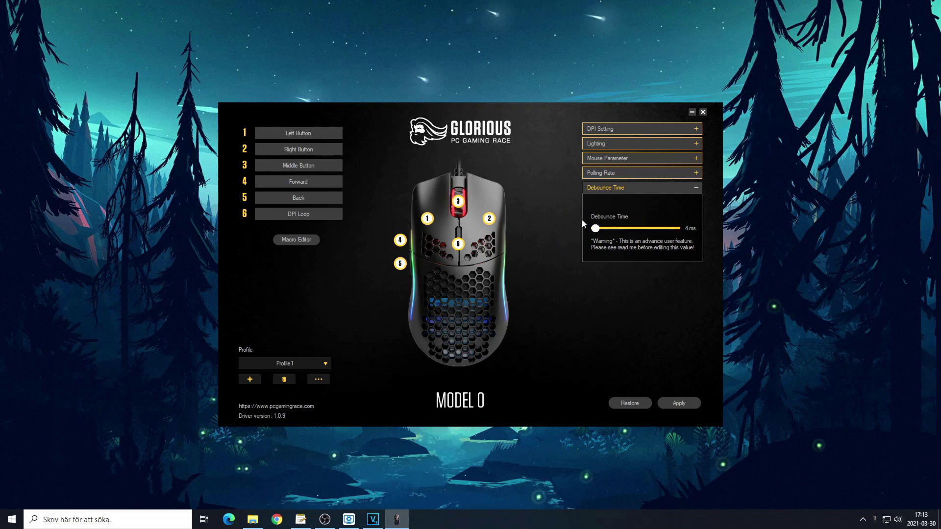
{"action": "left_click_drag", "start_coordinate": [603, 228], "coordinate": [686, 236]}
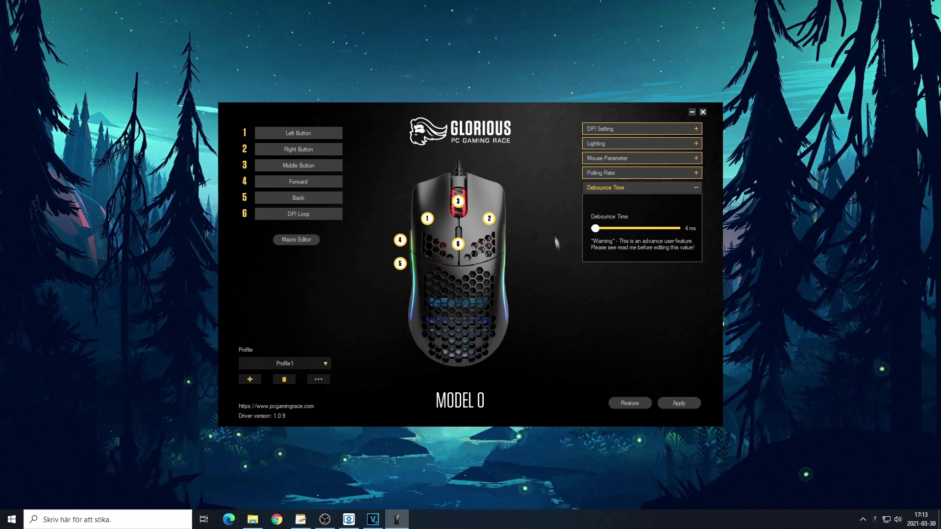
Review the lift-off distance, lighting and DPI settings.
{"action": "left_click", "coordinate": [606, 162]}
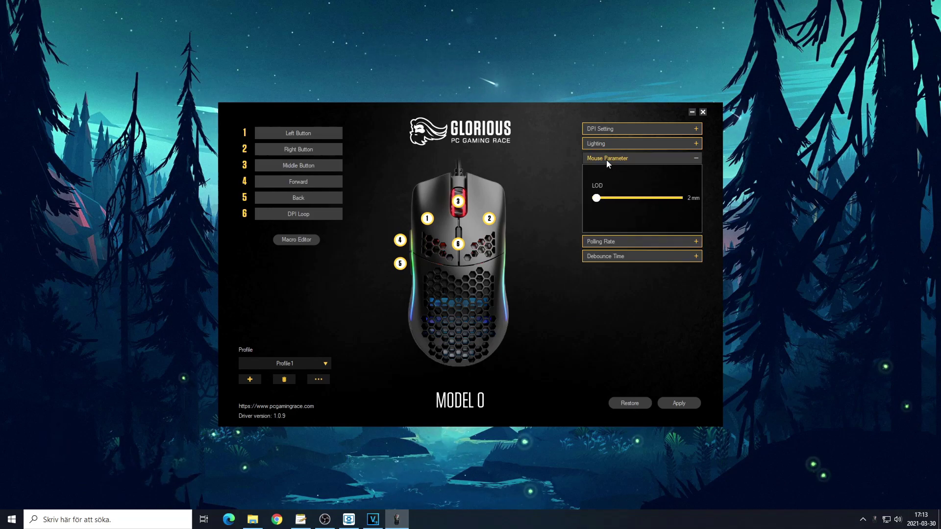
{"action": "left_click", "coordinate": [608, 144]}
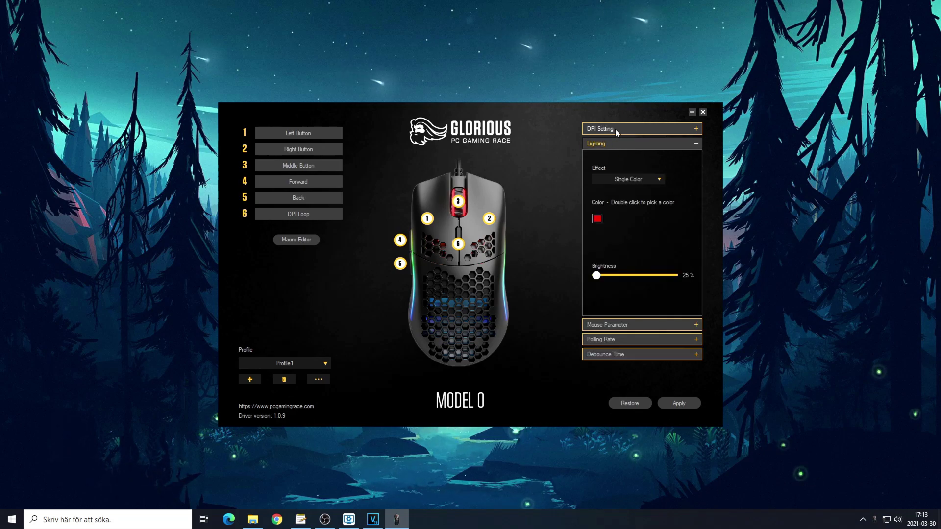
{"action": "left_click", "coordinate": [615, 129]}
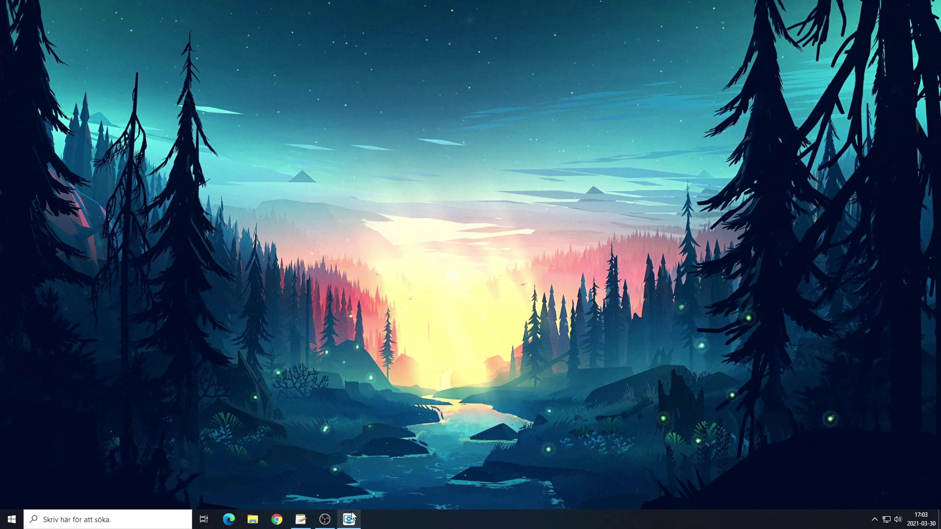
Restore the OBS Studio window from the taskbar.
{"action": "mouse_move", "coordinate": [349, 519]}
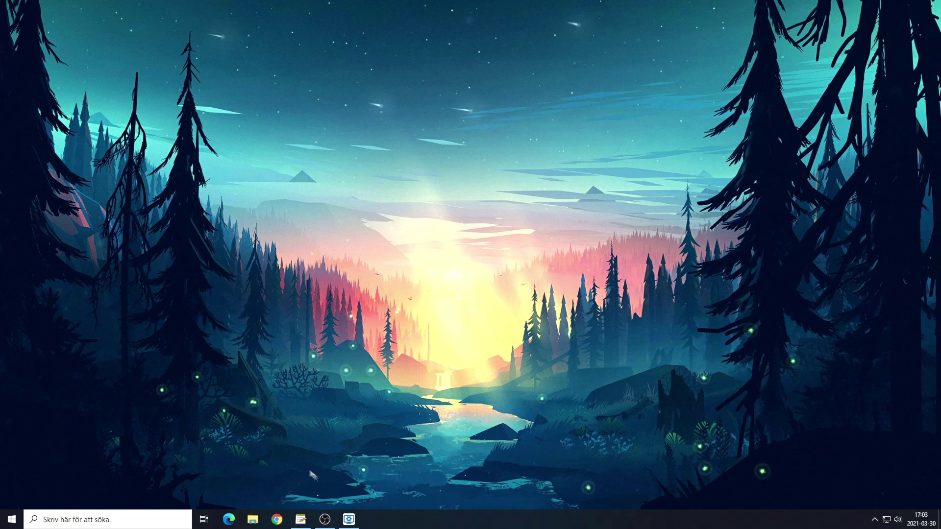
{"action": "left_click", "coordinate": [321, 525]}
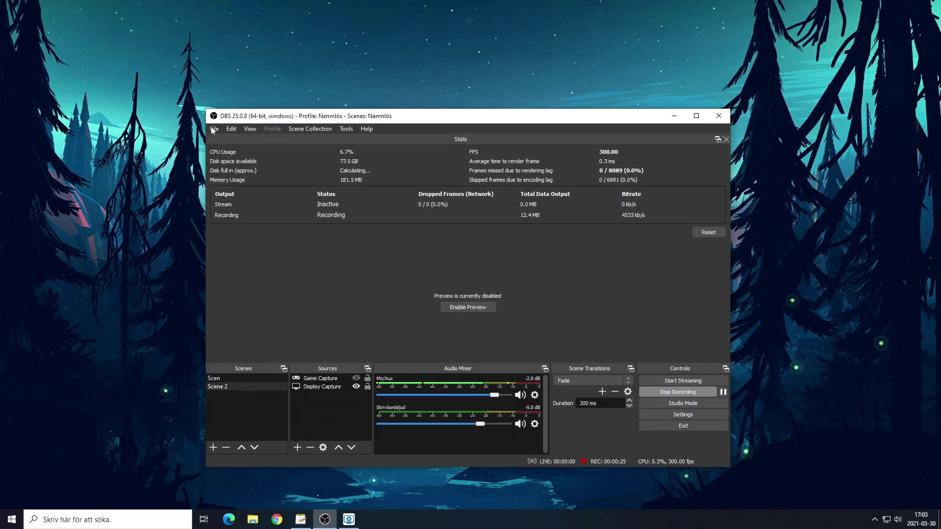
Open OBS Settings to the Recording tab of the Output page.
{"action": "left_click", "coordinate": [211, 128]}
{"action": "left_click", "coordinate": [239, 173]}
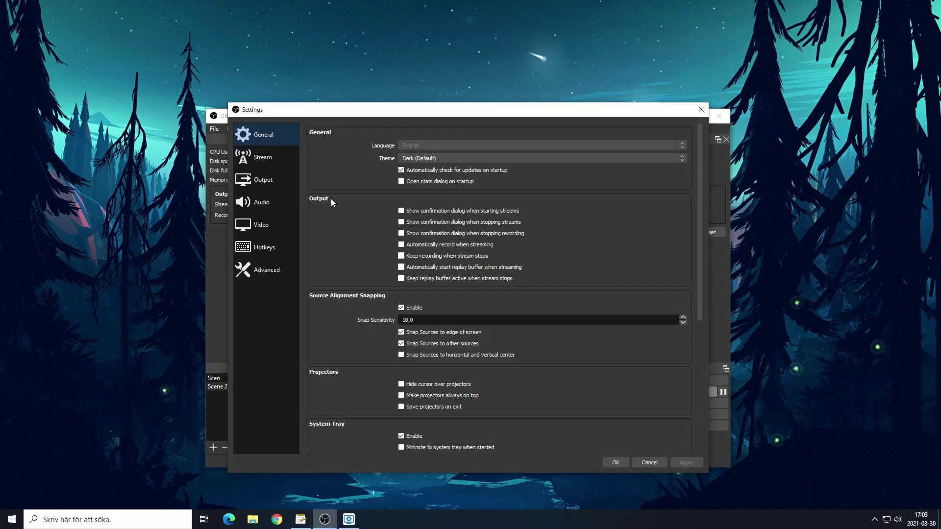
{"action": "left_click", "coordinate": [286, 181]}
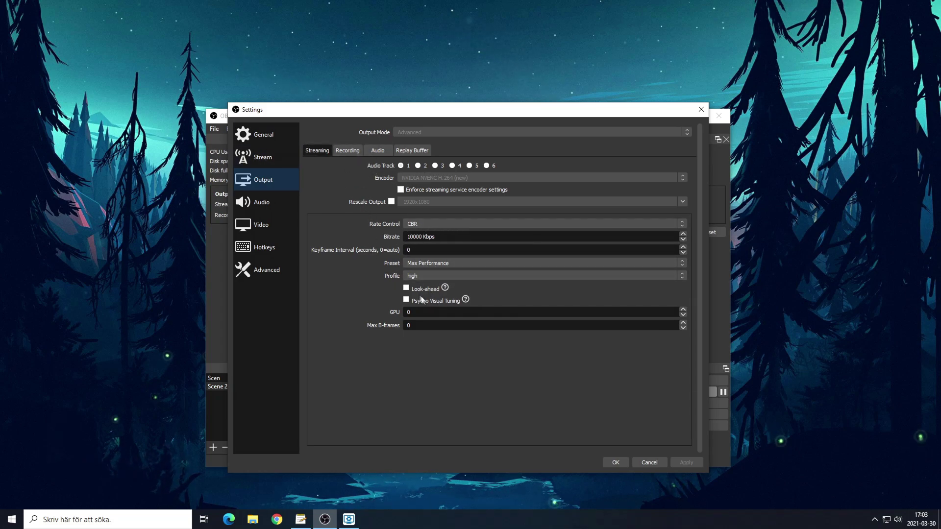
{"action": "left_click", "coordinate": [347, 150]}
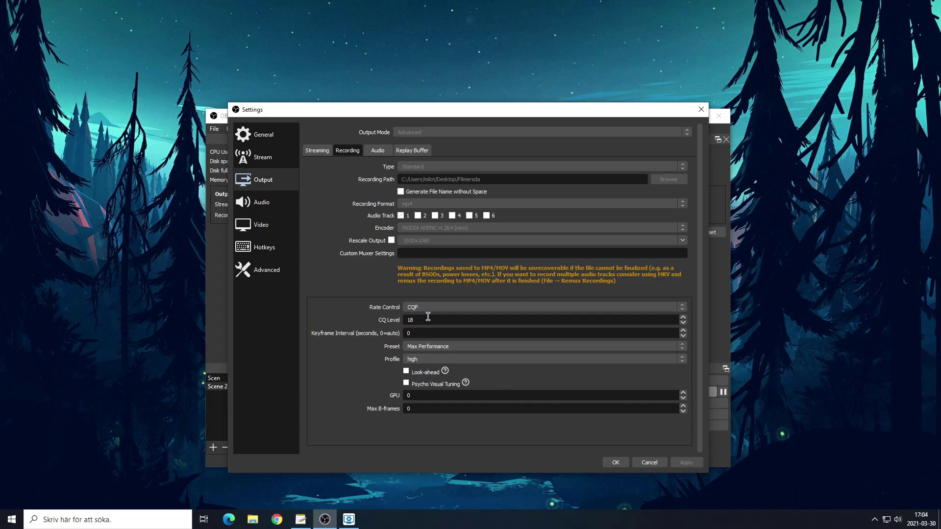
Confirm CQ level 18, Max Performance preset and high profile, then show the Video page.
{"action": "left_click", "coordinate": [409, 320]}
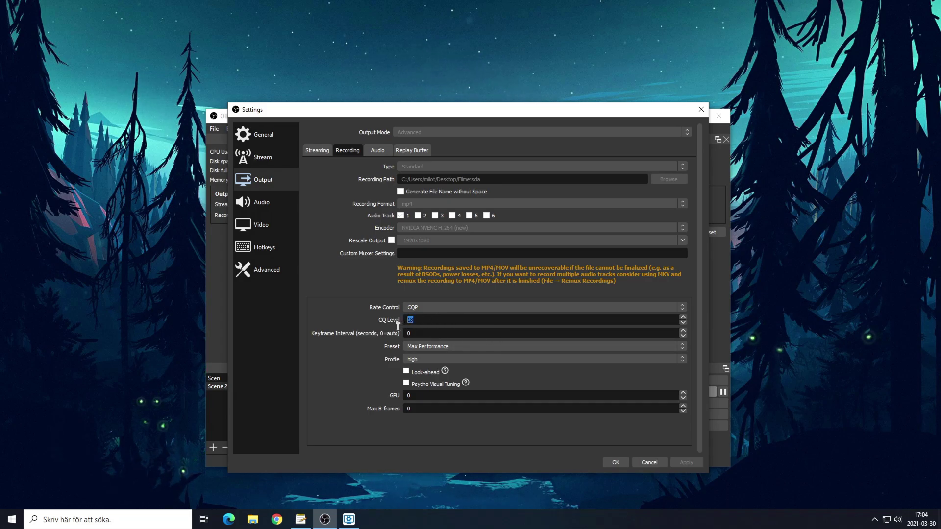
{"action": "left_click_drag", "start_coordinate": [398, 326], "coordinate": [410, 329]}
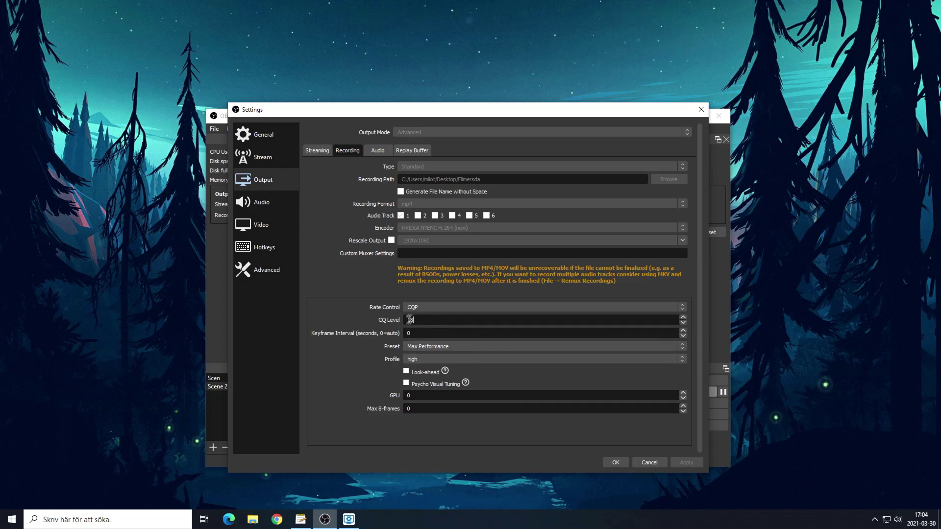
{"action": "left_click", "coordinate": [426, 348]}
{"action": "left_click", "coordinate": [419, 346]}
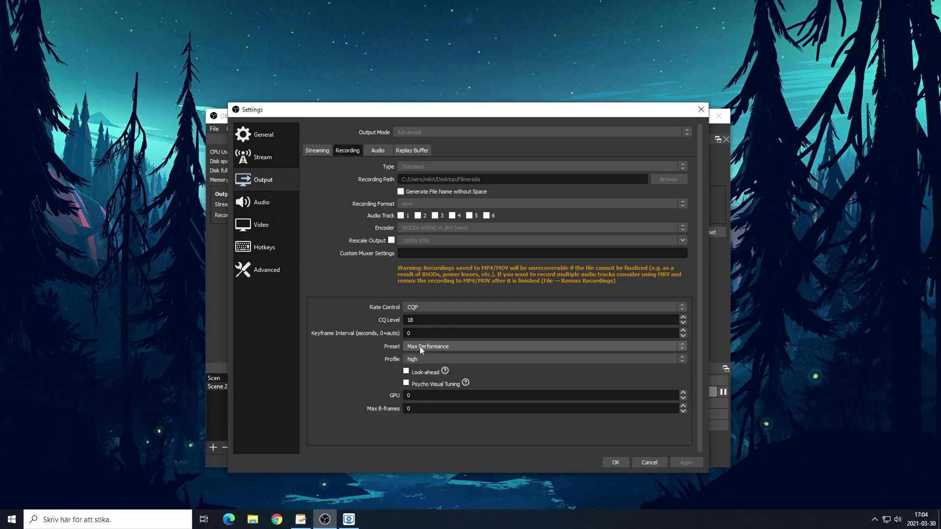
{"action": "left_click", "coordinate": [423, 360]}
{"action": "left_click", "coordinate": [422, 360]}
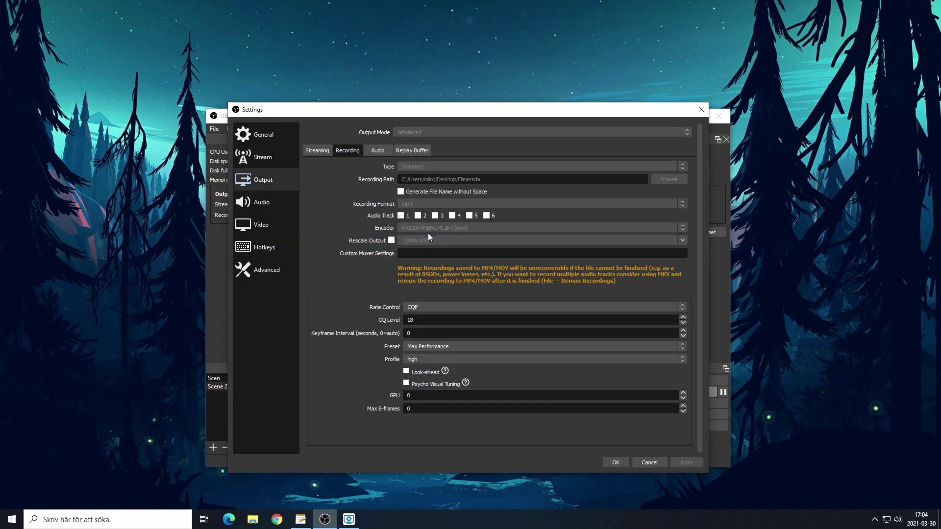
{"action": "left_click", "coordinate": [289, 223]}
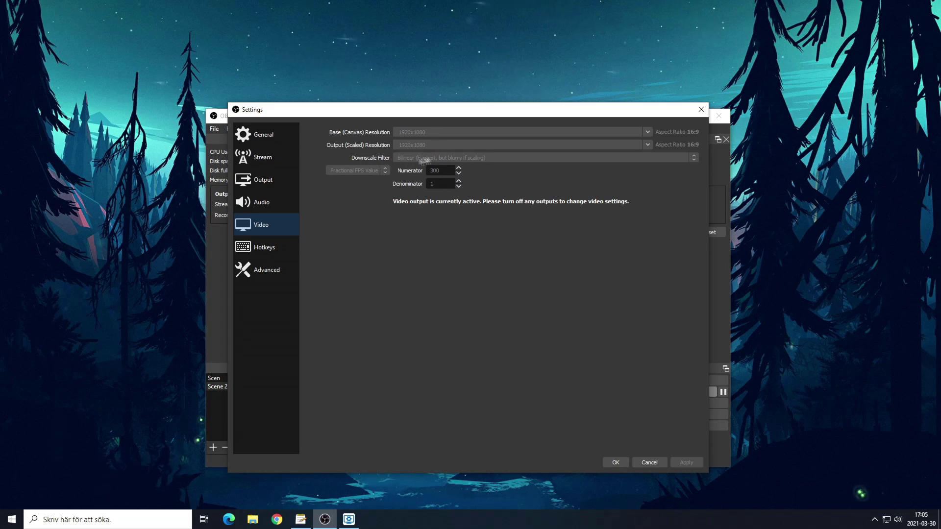
Review OBS's Advanced settings, close Settings, and look over the View > Docks list.
{"action": "left_click", "coordinate": [282, 271]}
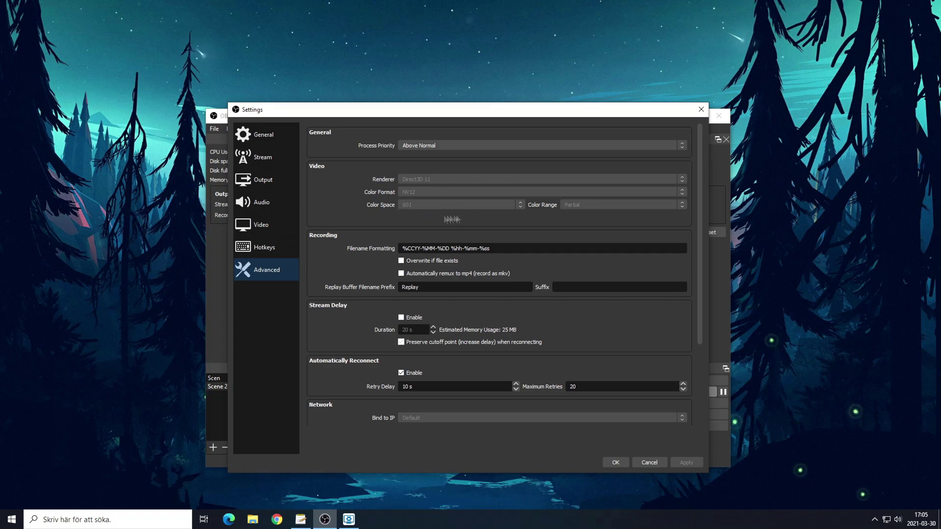
{"action": "scroll", "coordinate": [452, 220], "scroll_direction": "down", "scroll_amount": 2}
{"action": "key", "text": "Escape"}
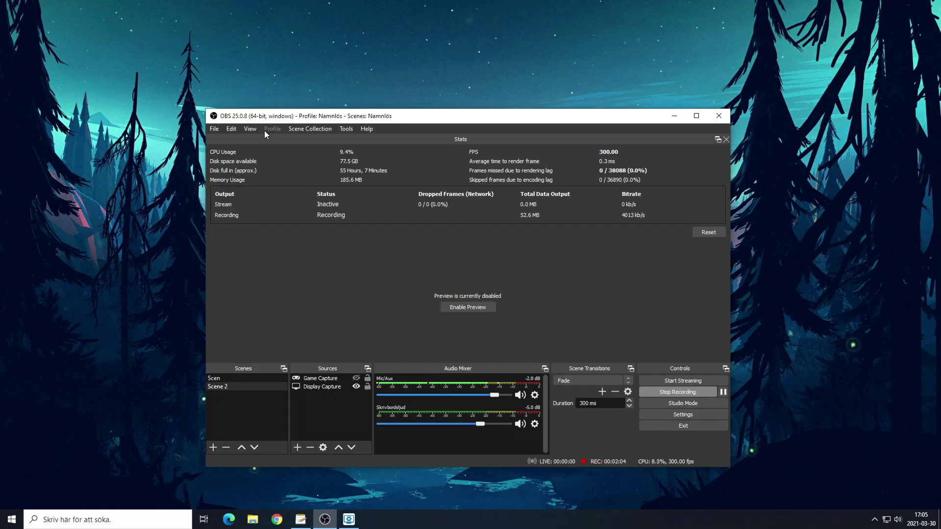
{"action": "left_click", "coordinate": [231, 130]}
{"action": "mouse_move", "coordinate": [251, 130]}
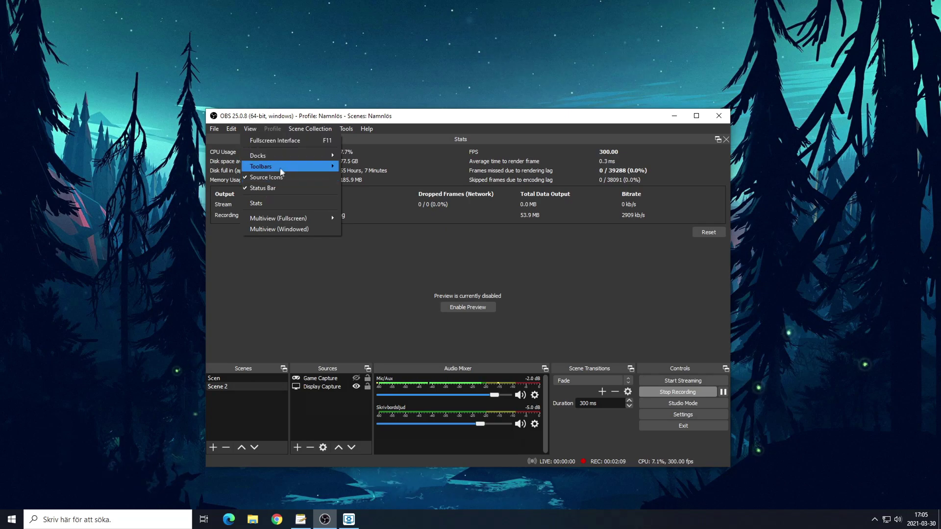
{"action": "mouse_move", "coordinate": [287, 158]}
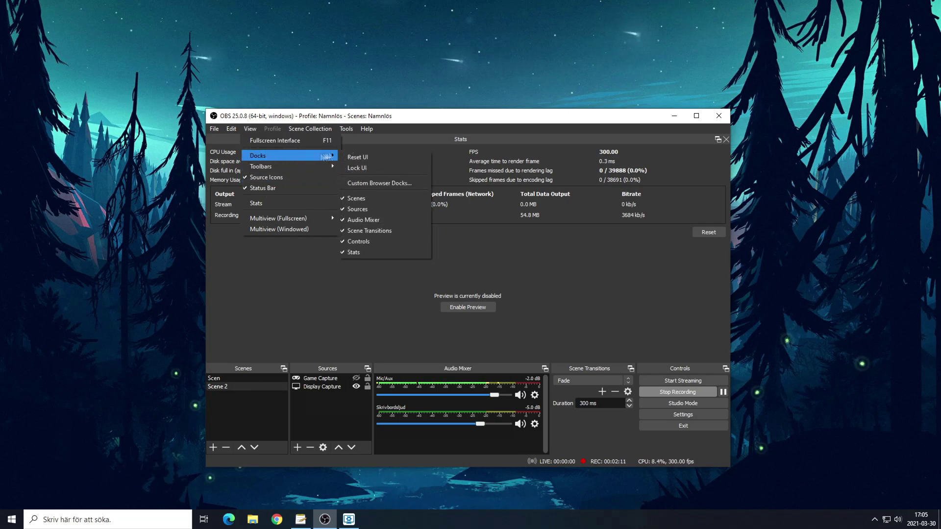
{"action": "left_click", "coordinate": [278, 233]}
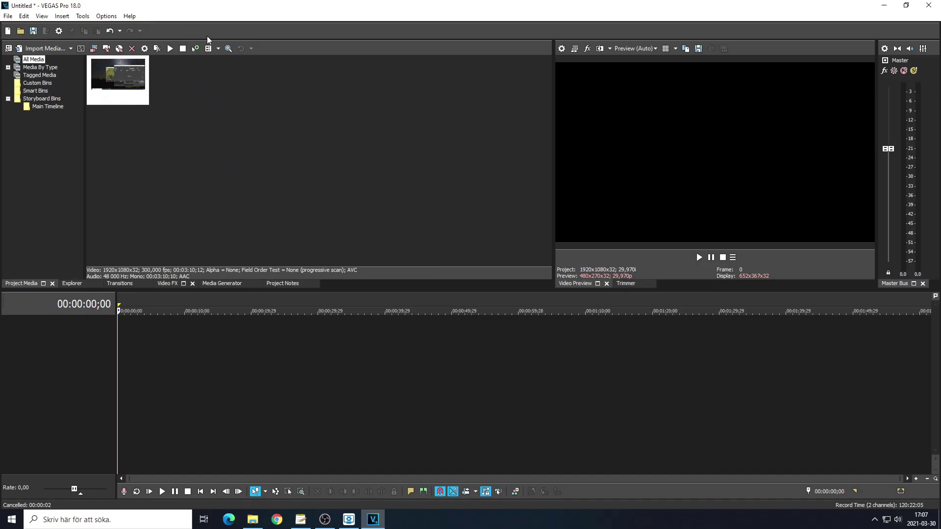
Keep Smart resample as the resample mode in Project Video Properties.
{"action": "left_click", "coordinate": [561, 49]}
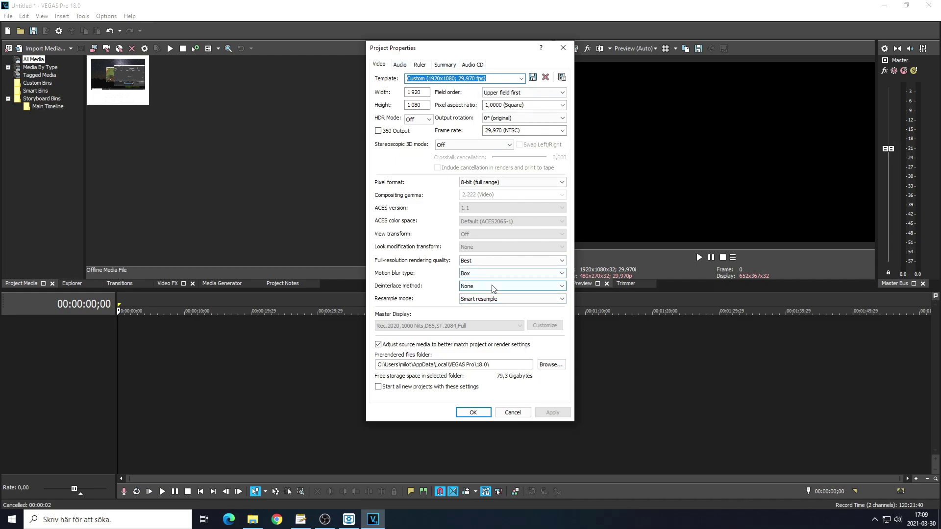
{"action": "left_click", "coordinate": [485, 298]}
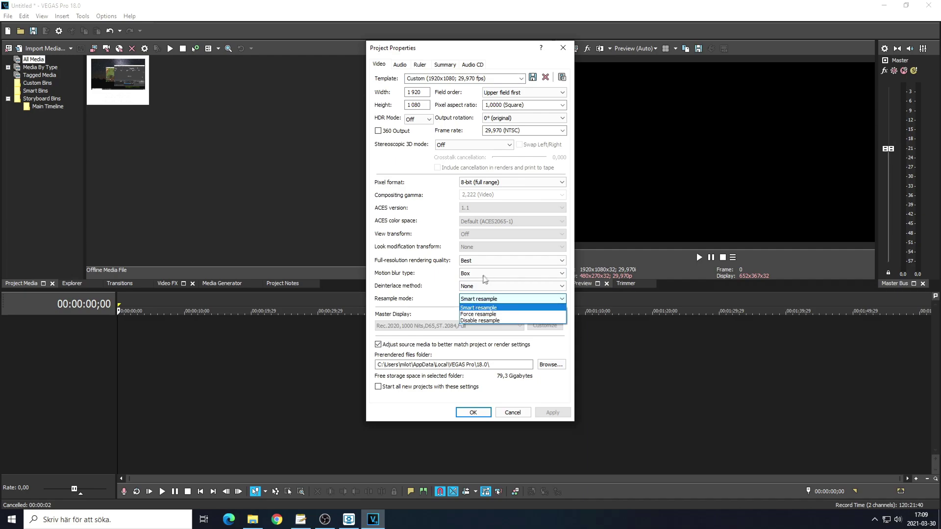
{"action": "left_click", "coordinate": [478, 291]}
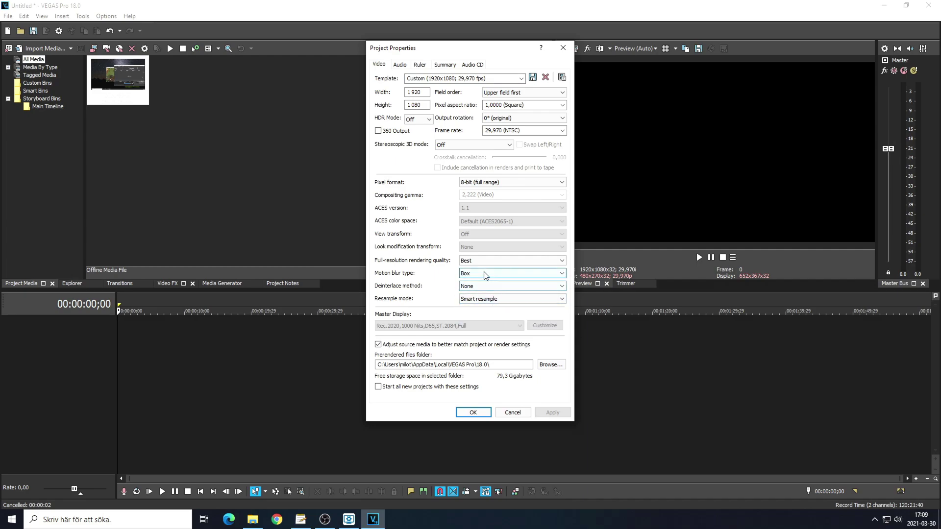
{"action": "left_click", "coordinate": [563, 49]}
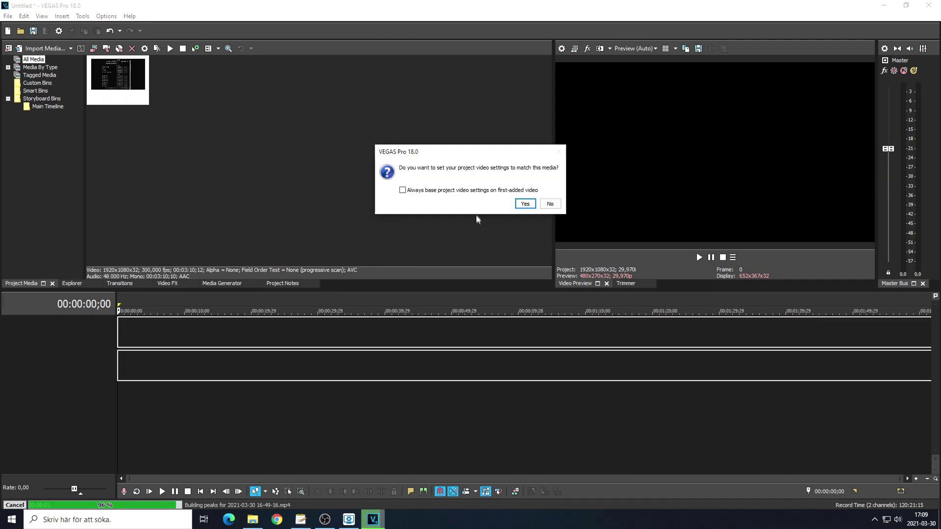
Match project settings to the clip, then apply the LUT Filter's Melt preset to it.
{"action": "left_click", "coordinate": [525, 203]}
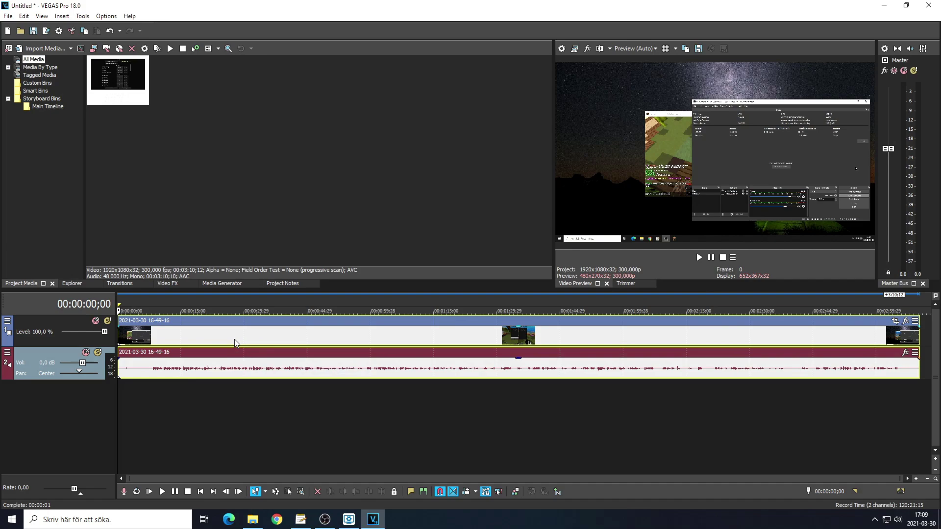
{"action": "left_click", "coordinate": [166, 283]}
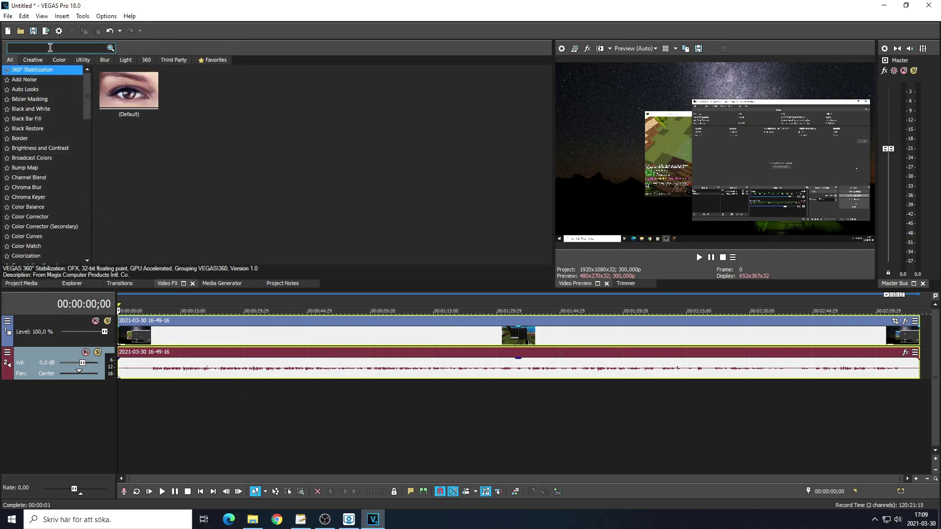
{"action": "type", "text": "lut"}
{"action": "left_click", "coordinate": [31, 81]}
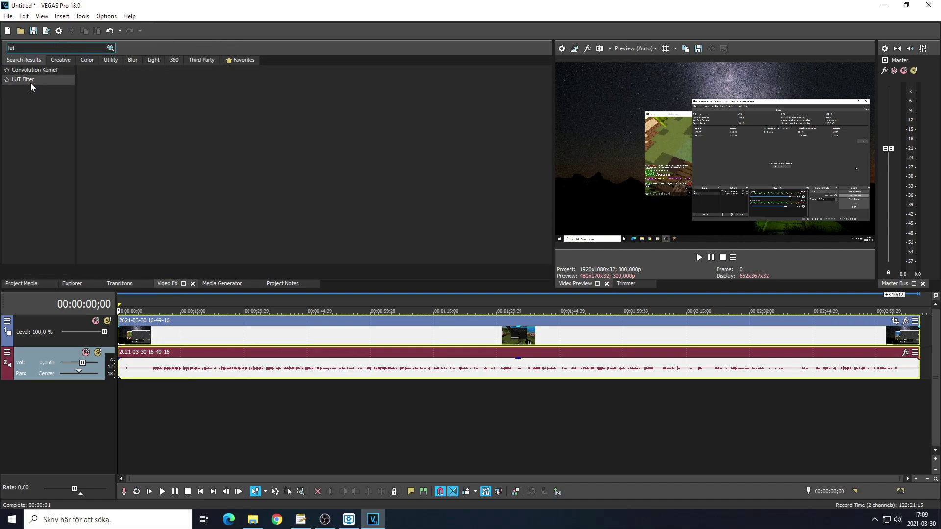
{"action": "left_click", "coordinate": [177, 96]}
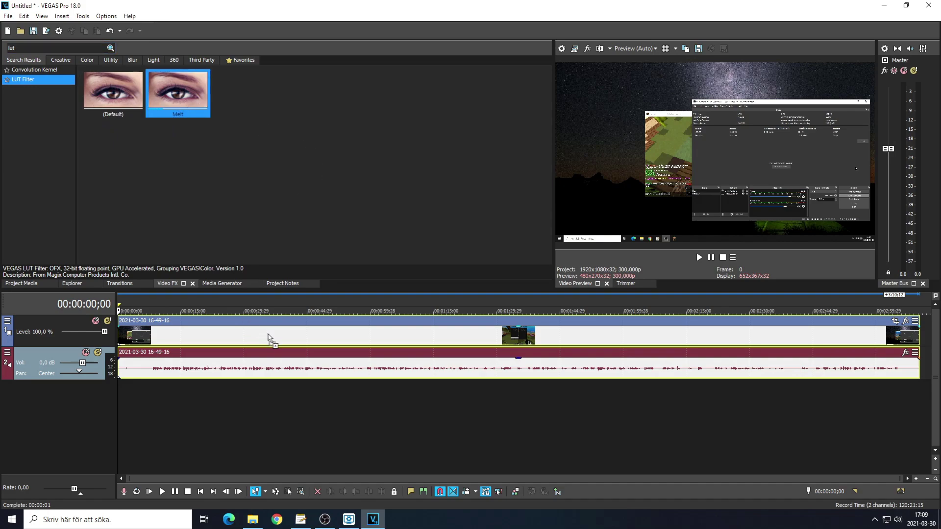
{"action": "left_click_drag", "start_coordinate": [349, 337], "coordinate": [350, 335]}
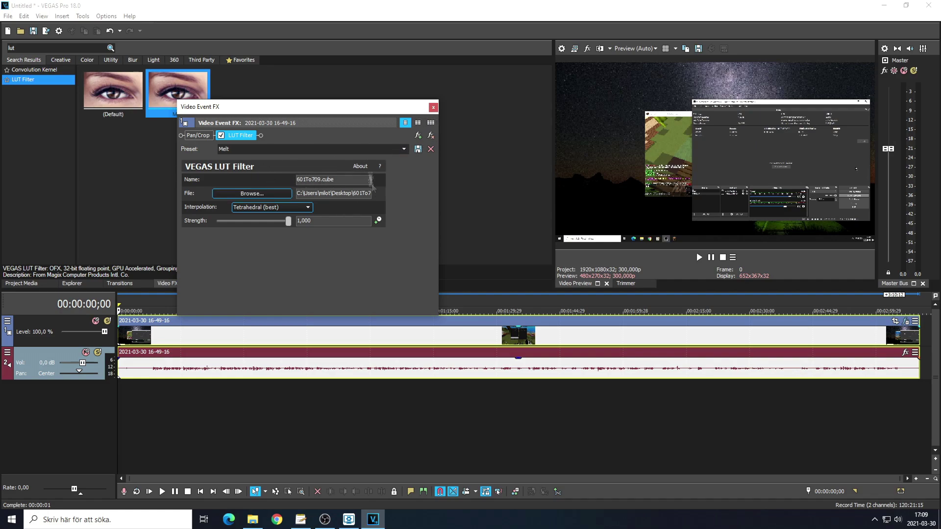
Search Video FX for 'co' and apply Color Corrector (Secondary)'s fdvgb preset to the clip.
{"action": "left_click", "coordinate": [433, 108]}
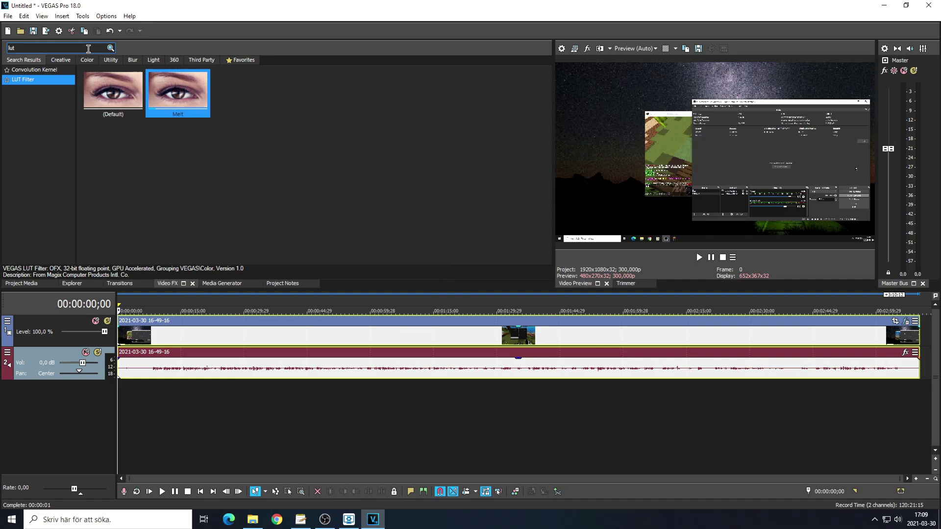
{"action": "type", "text": "co"}
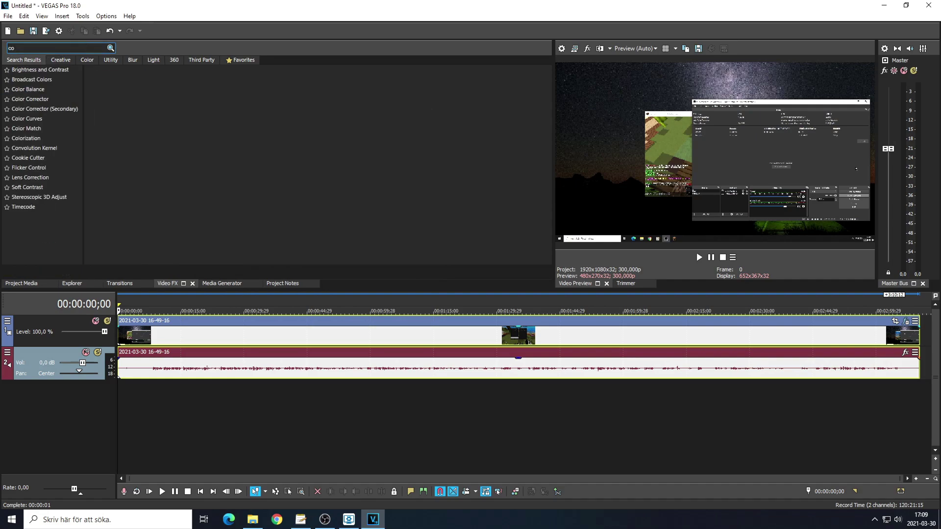
{"action": "left_click", "coordinate": [55, 109]}
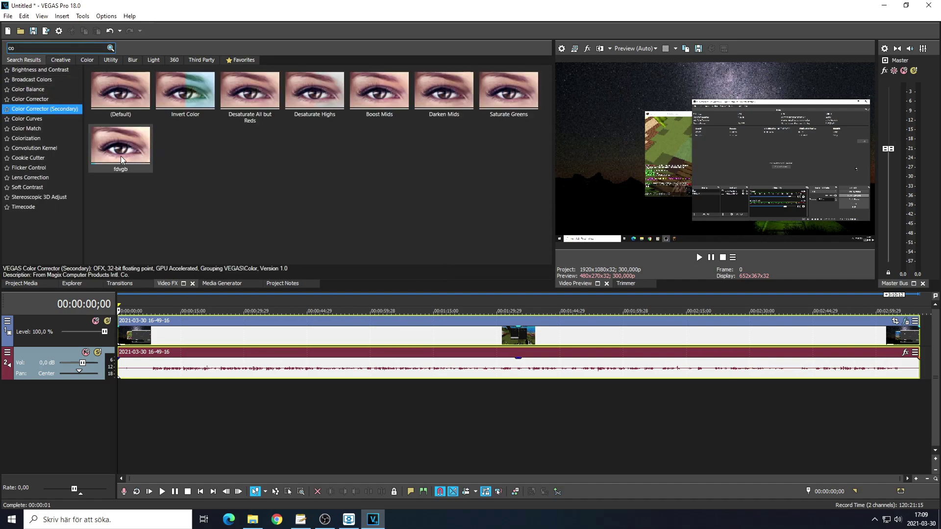
{"action": "left_click_drag", "start_coordinate": [121, 159], "coordinate": [255, 334]}
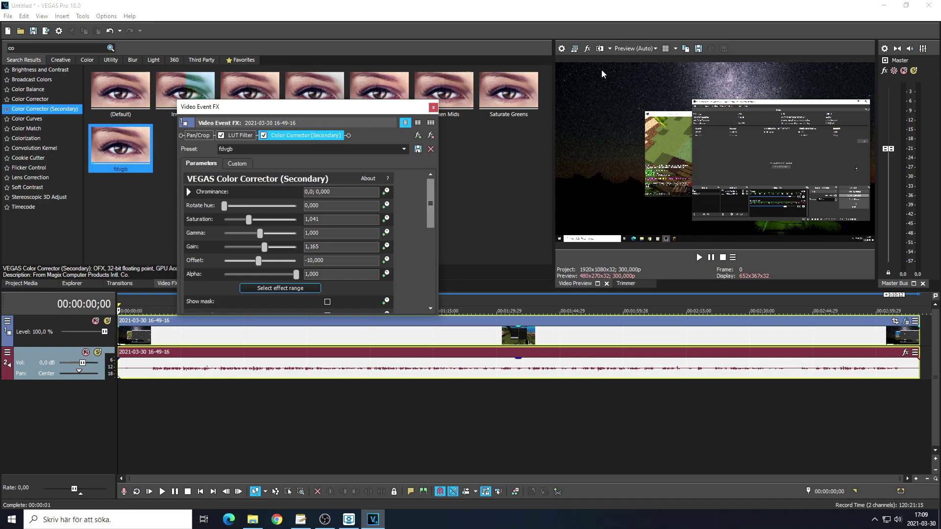
Set the preview quality to Good (Full) and toggle the split-screen before/after view.
{"action": "left_click", "coordinate": [599, 49]}
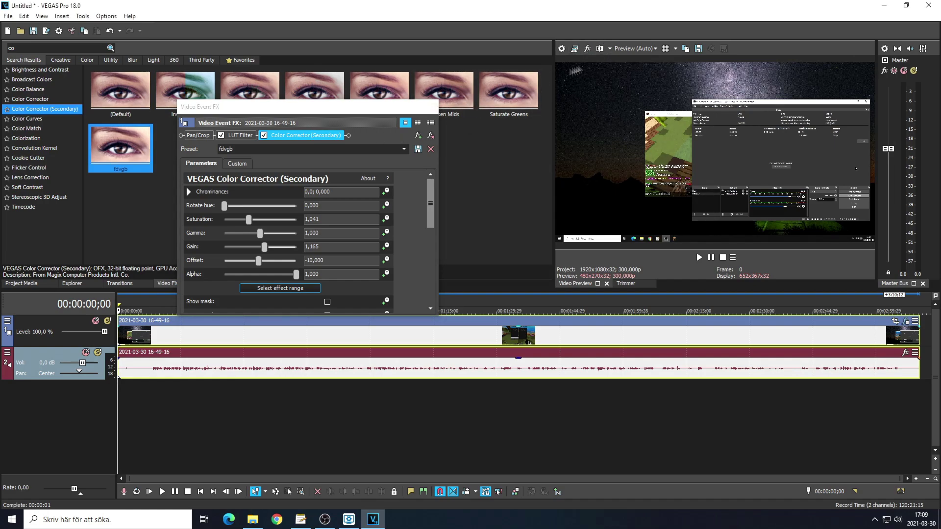
{"action": "left_click", "coordinate": [636, 48]}
{"action": "mouse_move", "coordinate": [637, 80]}
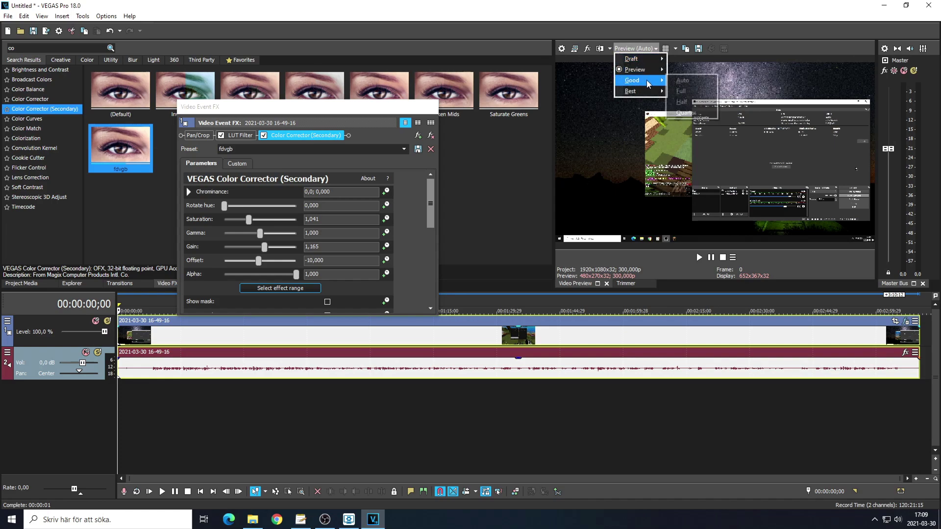
{"action": "left_click", "coordinate": [684, 90]}
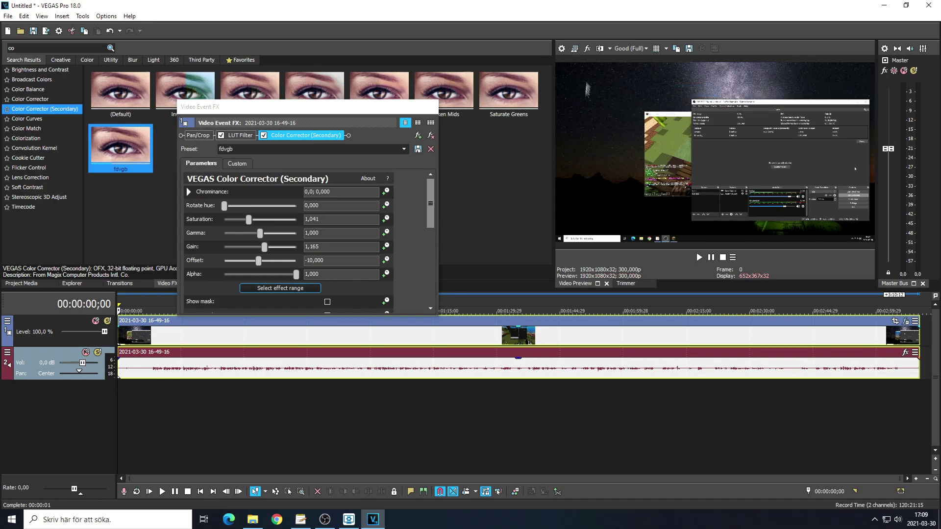
{"action": "left_click", "coordinate": [600, 49]}
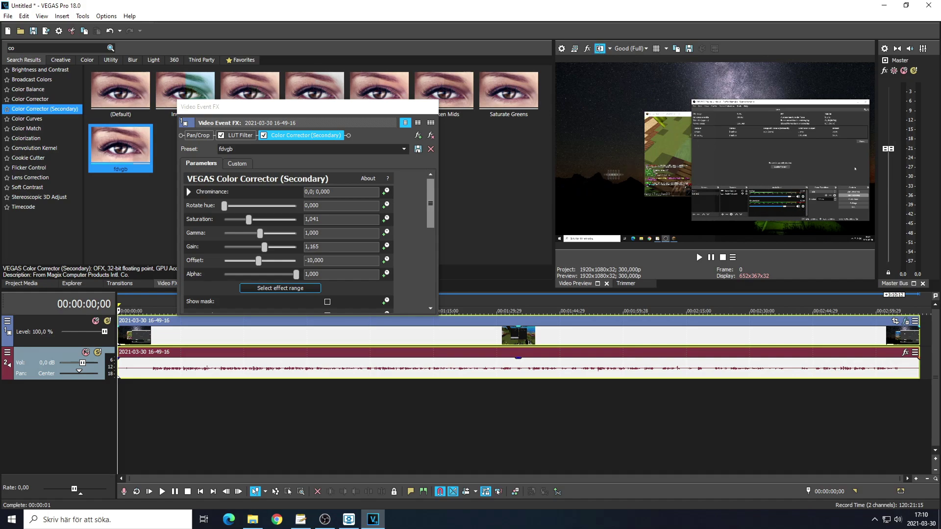
Select every timeline event and bring up File > Render As.
{"action": "key", "text": "Escape"}
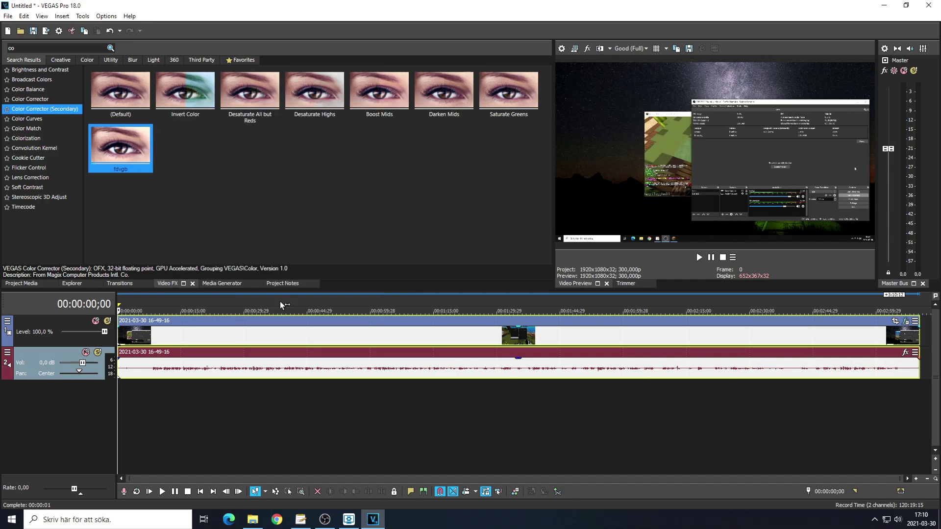
{"action": "key", "text": "ctrl+a"}
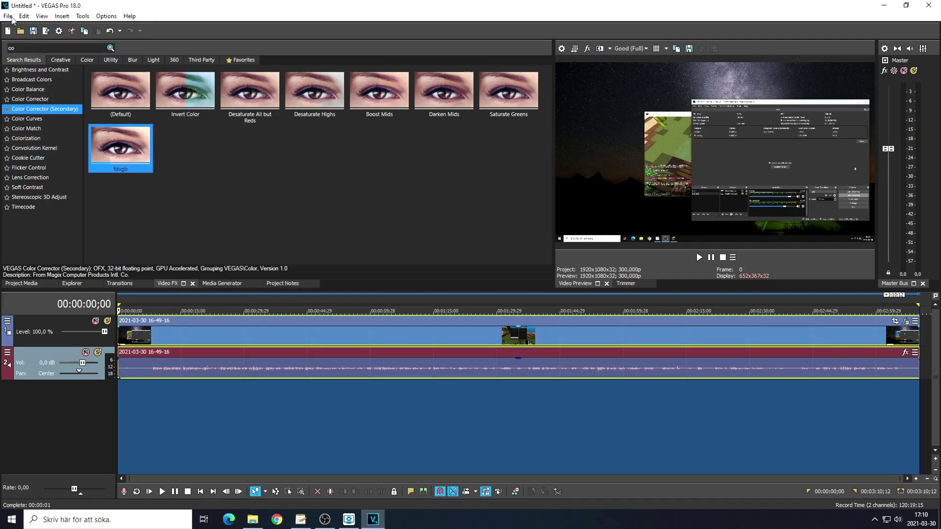
{"action": "left_click", "coordinate": [8, 16]}
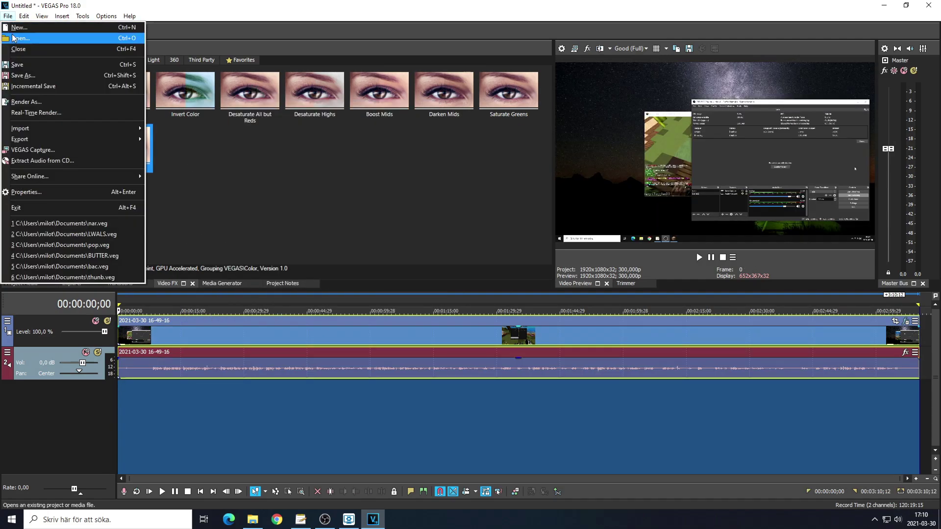
{"action": "left_click", "coordinate": [49, 102]}
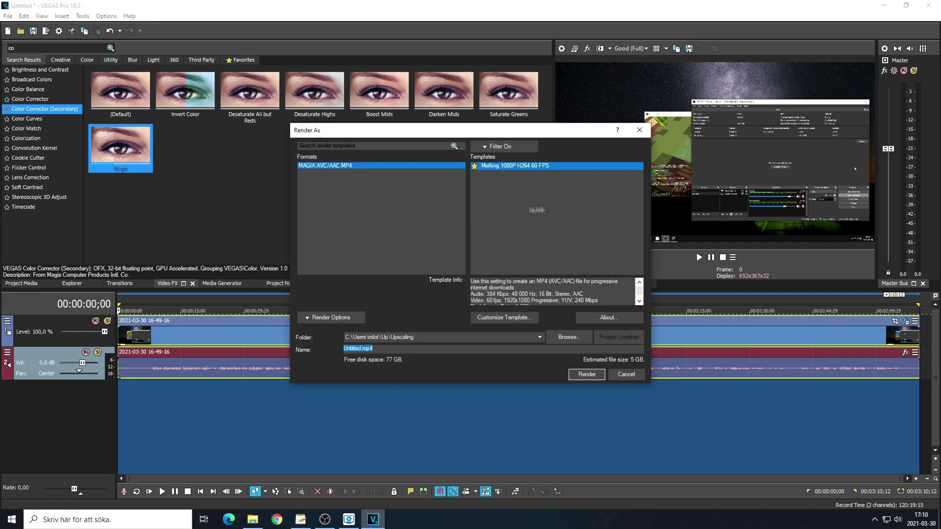
Turn off Show favorites only so all MAGIX AVC/AAC MP4 templates are listed.
{"action": "left_click", "coordinate": [500, 146]}
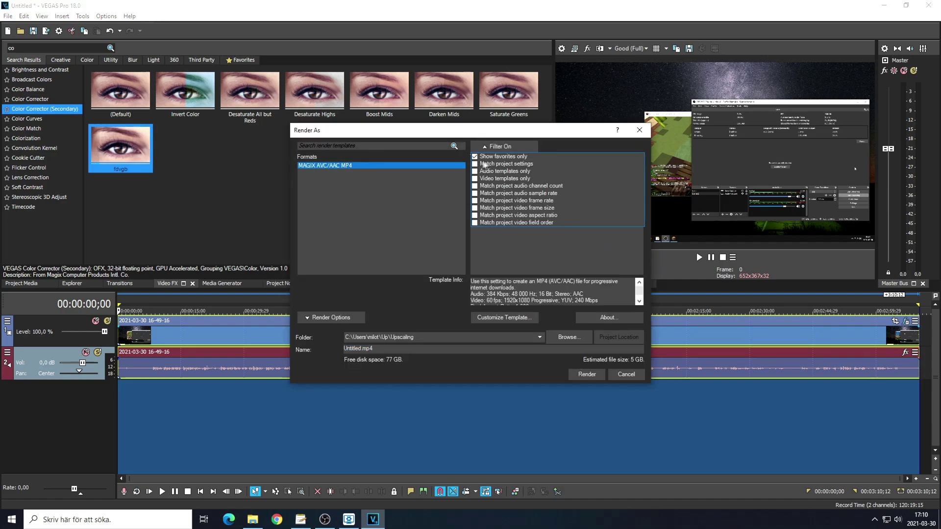
{"action": "left_click", "coordinate": [483, 157]}
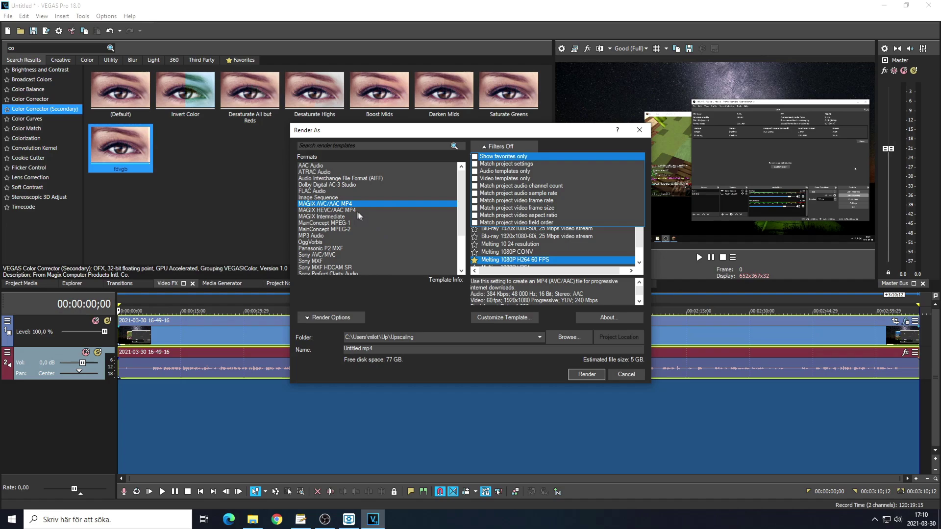
{"action": "left_click", "coordinate": [337, 205]}
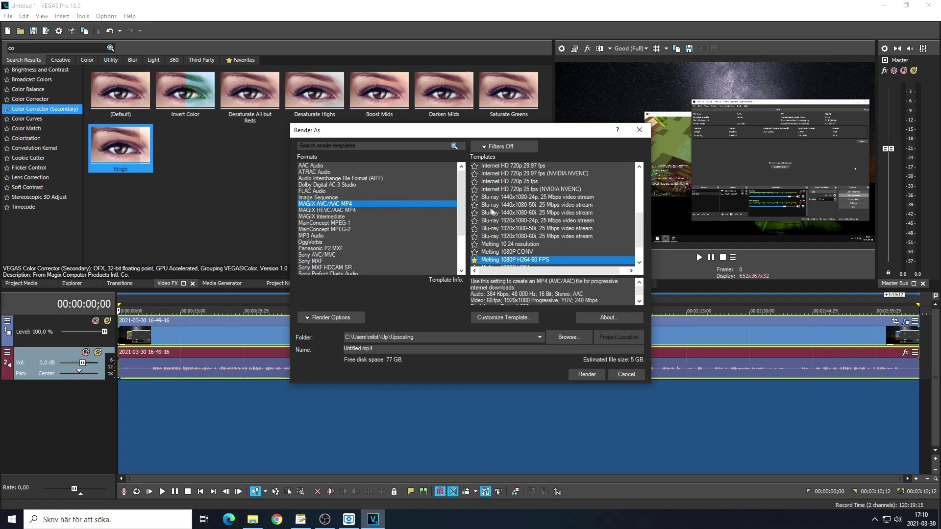
{"action": "left_click", "coordinate": [336, 204]}
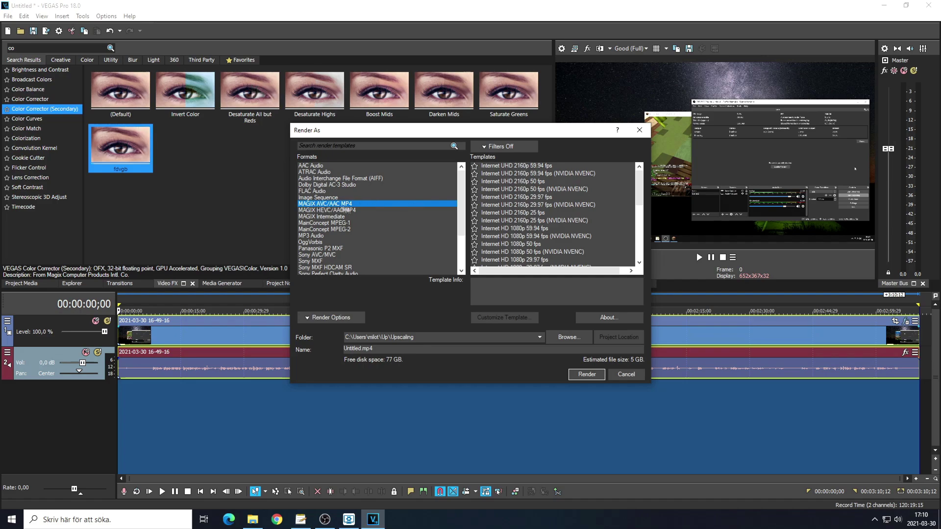
Choose the Internet HD 1080p 59.94 fps (NVIDIA NVENC) template and open its custom settings.
{"action": "scroll", "coordinate": [530, 227], "scroll_direction": "down", "scroll_amount": 10}
{"action": "left_click", "coordinate": [518, 229]}
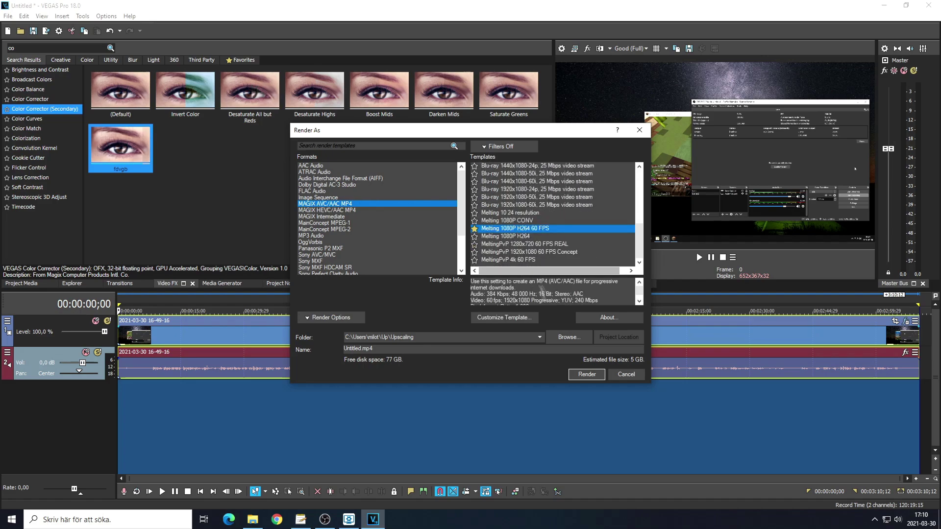
{"action": "scroll", "coordinate": [525, 243], "scroll_direction": "up", "scroll_amount": 4}
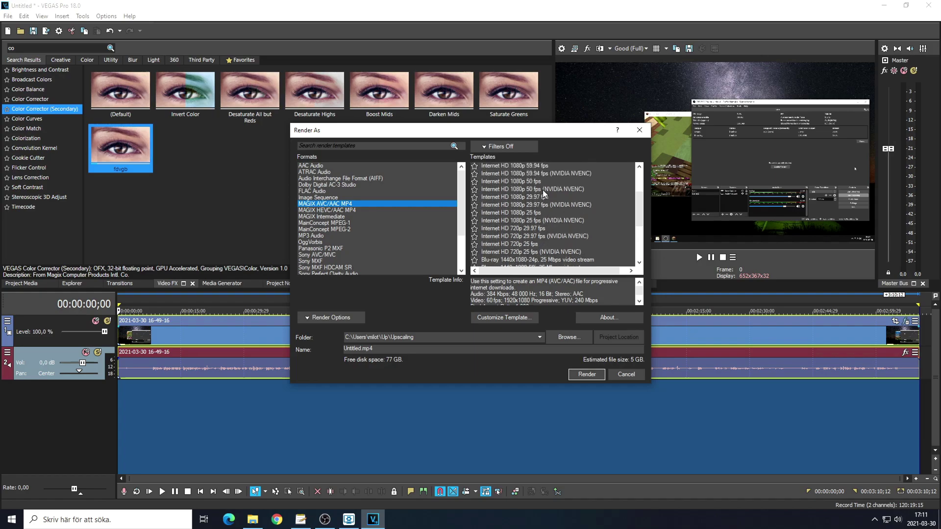
{"action": "left_click", "coordinate": [539, 174]}
{"action": "scroll", "coordinate": [539, 173], "scroll_direction": "up", "scroll_amount": 1}
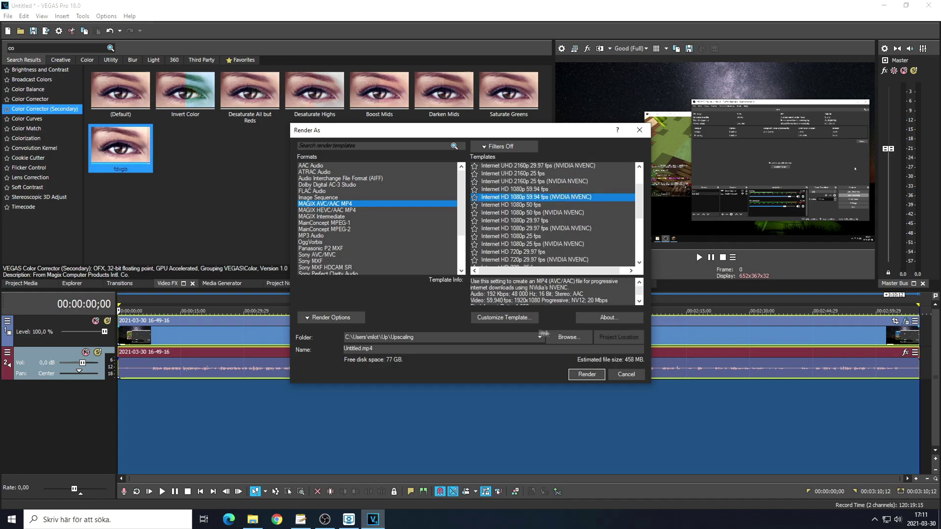
{"action": "left_click", "coordinate": [492, 319]}
Switch to the Melting 1080P H264 60 FPS template and open its custom settings.
{"action": "left_click", "coordinate": [411, 446]}
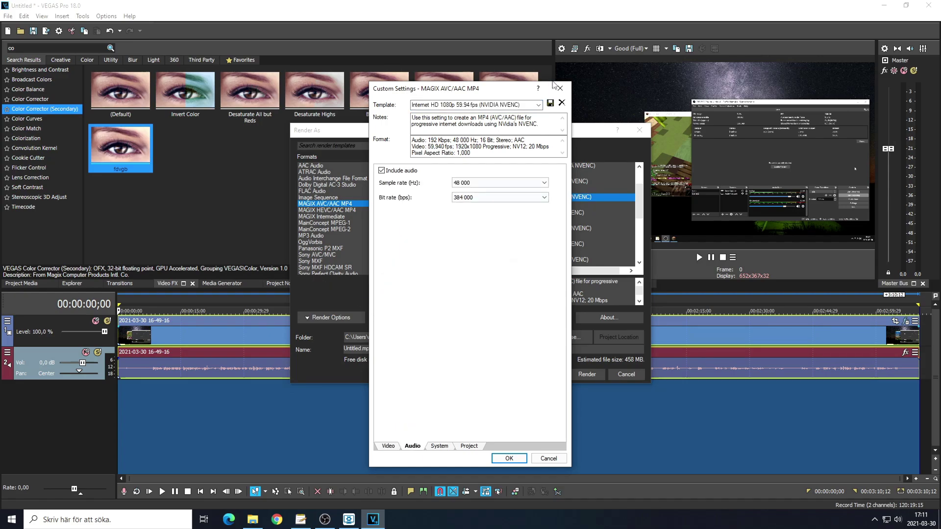
{"action": "left_click", "coordinate": [560, 88]}
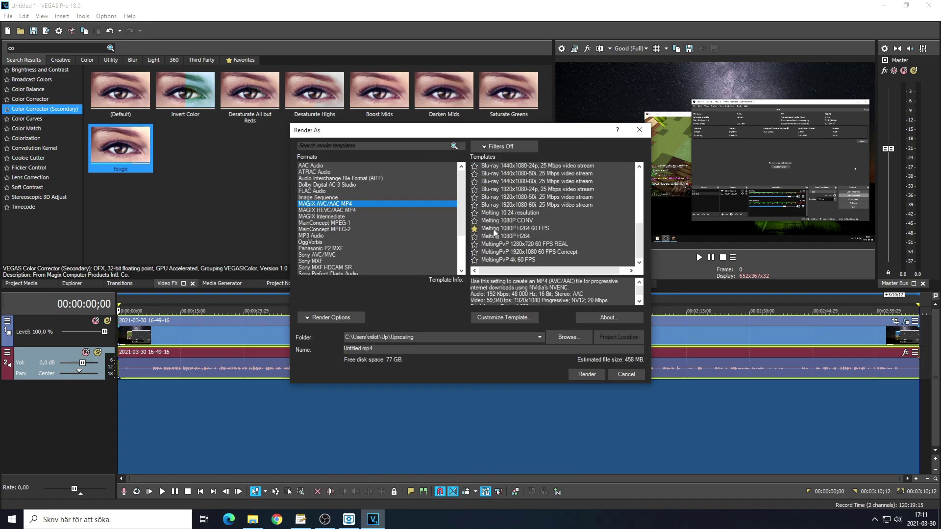
{"action": "left_click", "coordinate": [495, 228]}
{"action": "left_click", "coordinate": [503, 317]}
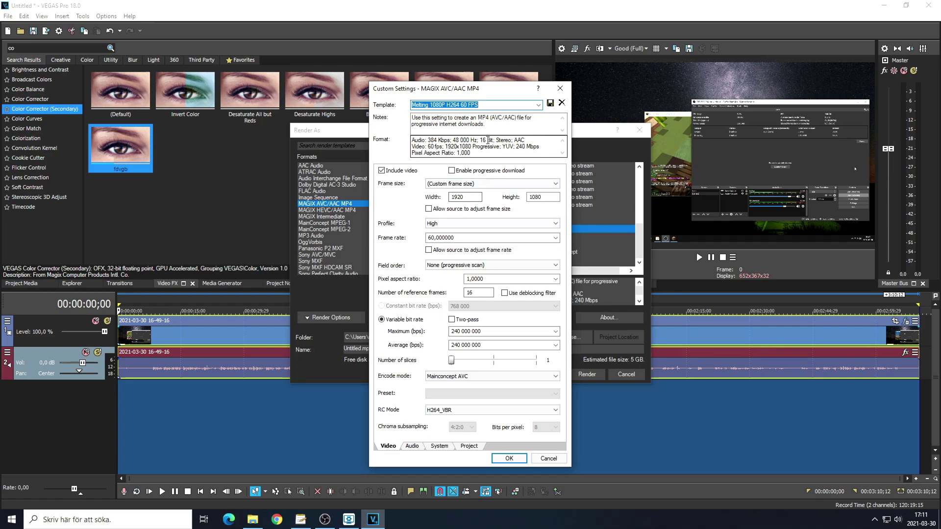
Review the template's Audio, System and Project settings, keep sRGB colour space, and close.
{"action": "left_click", "coordinate": [412, 446]}
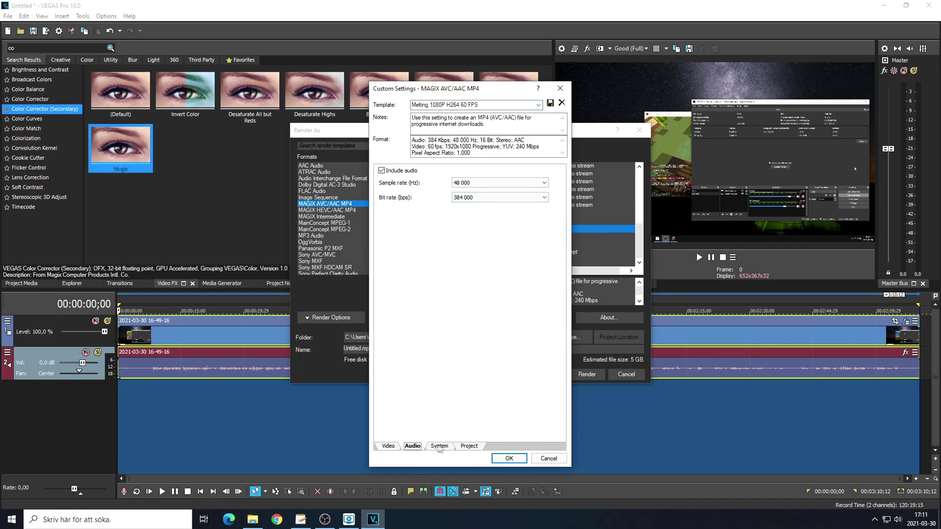
{"action": "left_click", "coordinate": [439, 447]}
{"action": "left_click", "coordinate": [469, 446]}
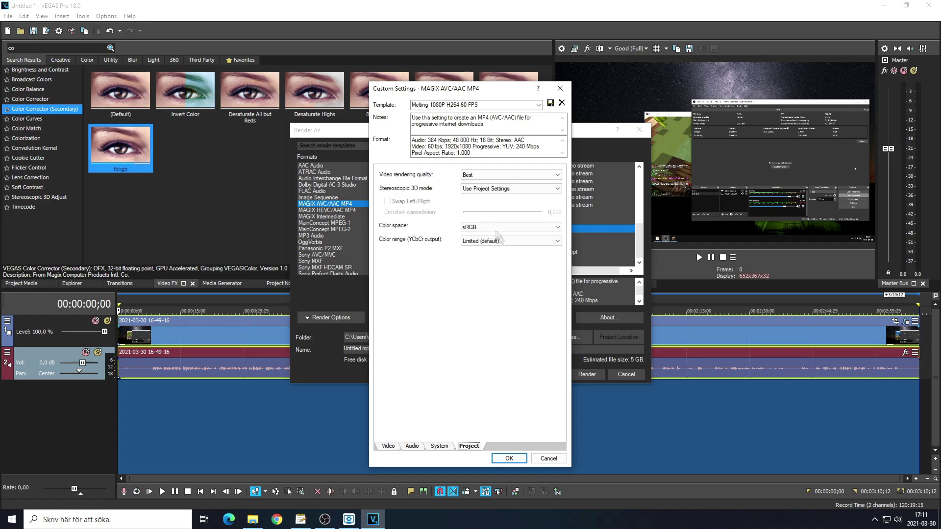
{"action": "left_click", "coordinate": [500, 228]}
{"action": "left_click", "coordinate": [520, 229]}
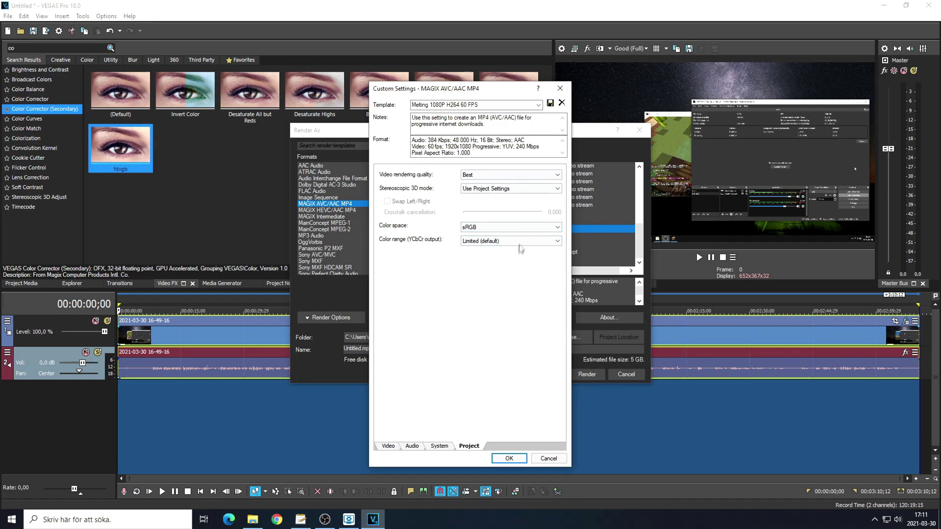
{"action": "left_click", "coordinate": [560, 89]}
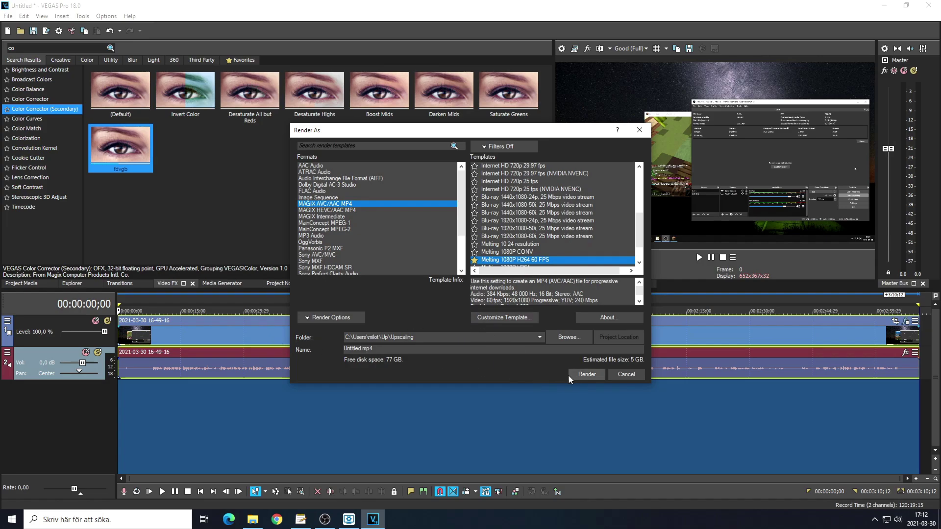
Render the project to Untitled.mp4 using the Melting 1080P H264 60 FPS template.
{"action": "left_click", "coordinate": [582, 376]}
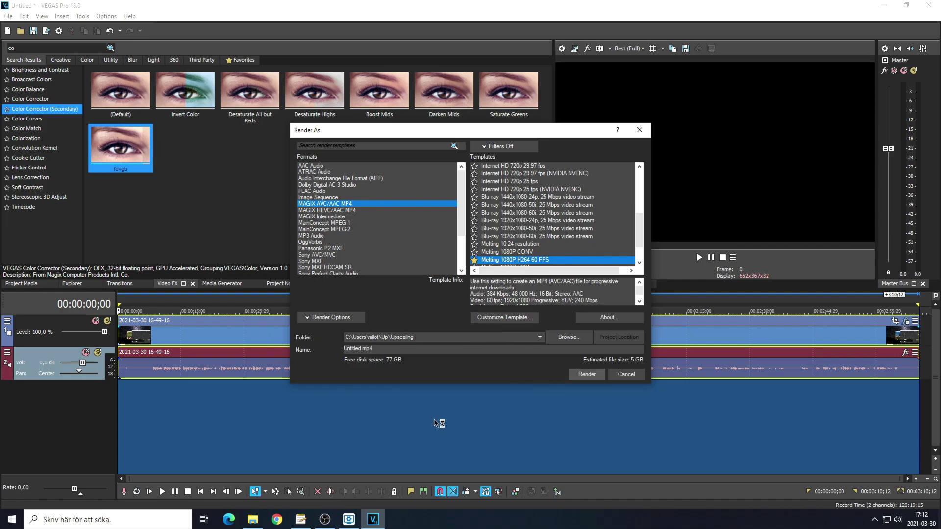